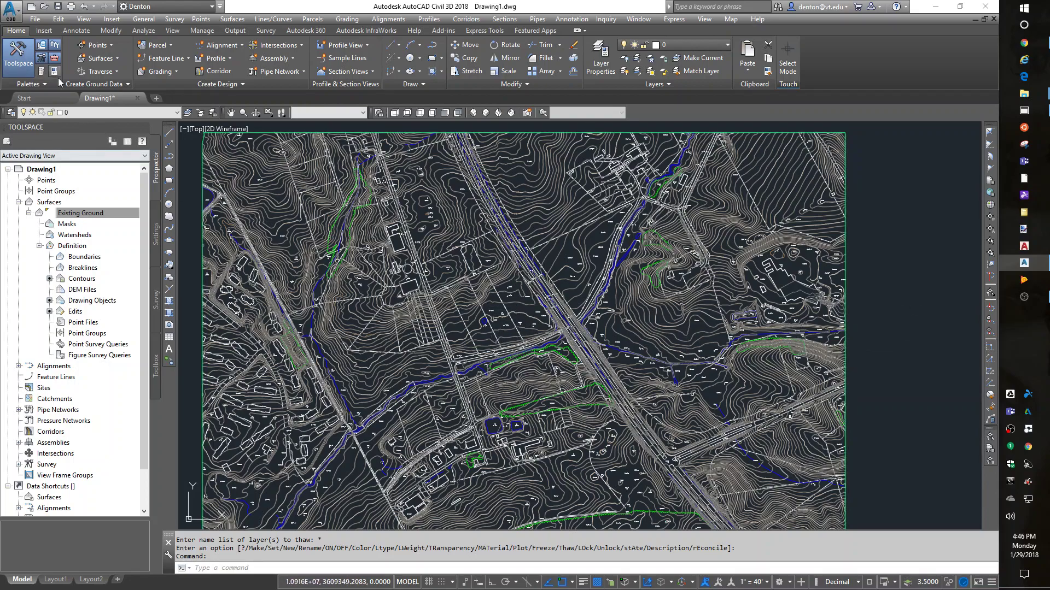
# Step: Freeze layers C-TOPO2 and C-TOPO10, then select the Existing Ground surface to check its layer
pyautogui.click(93, 114)
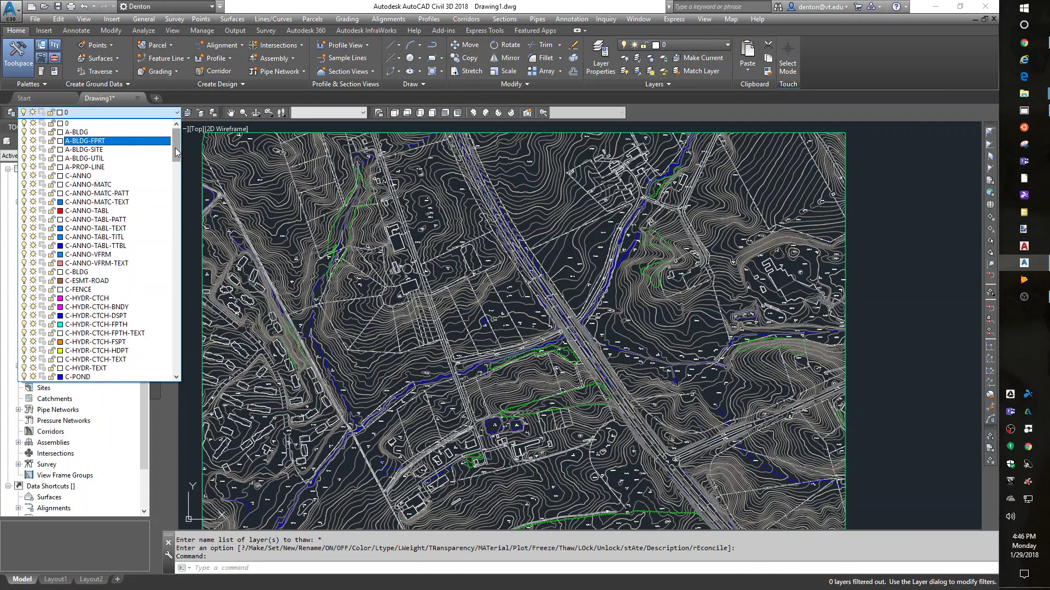
pyautogui.moveTo(176, 150); pyautogui.dragTo(181, 318)
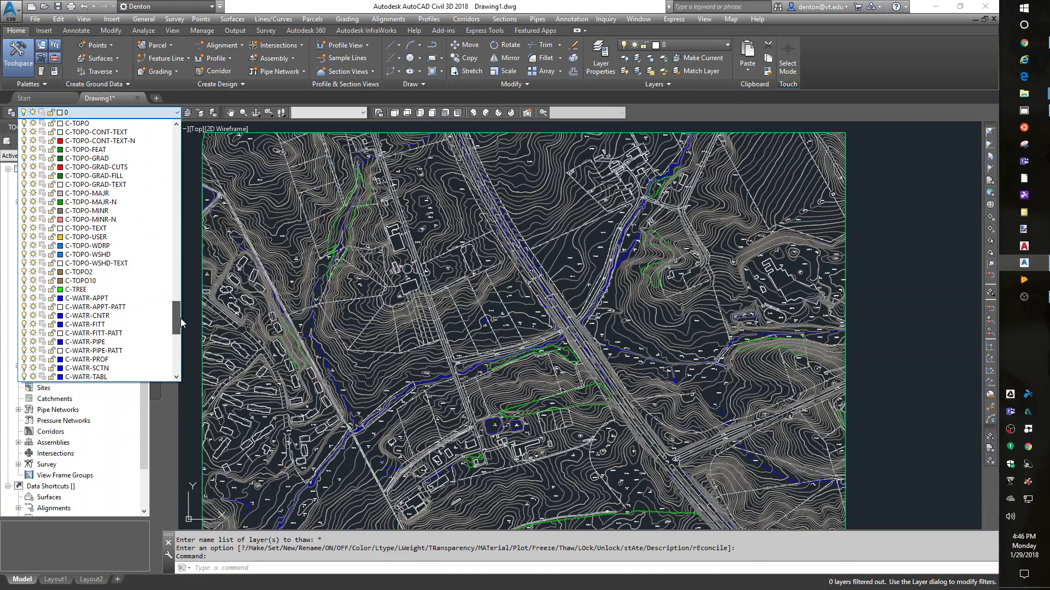
pyautogui.click(33, 272)
pyautogui.click(32, 280)
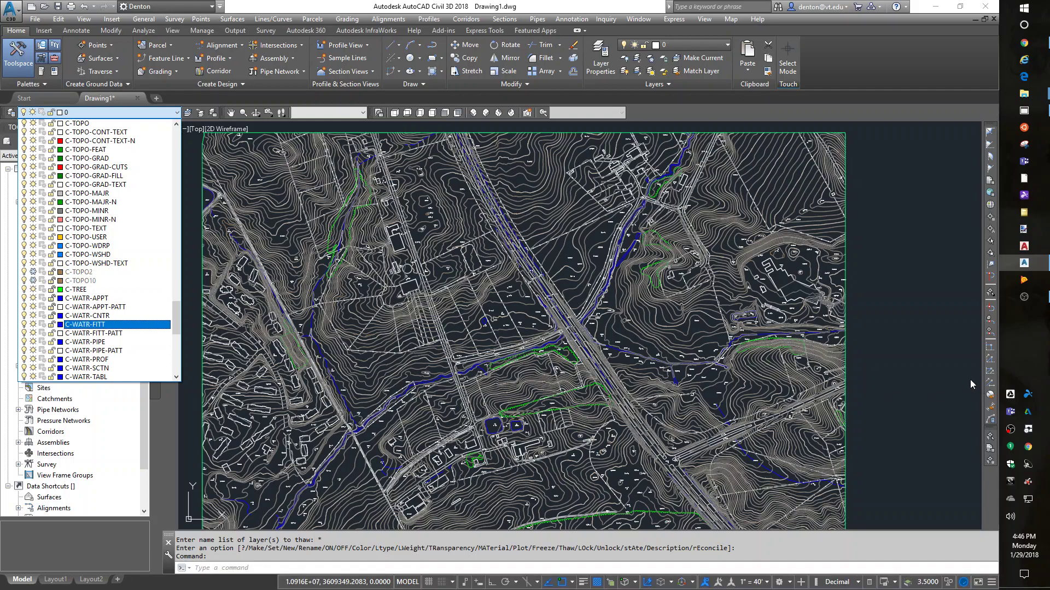
pyautogui.click(919, 349)
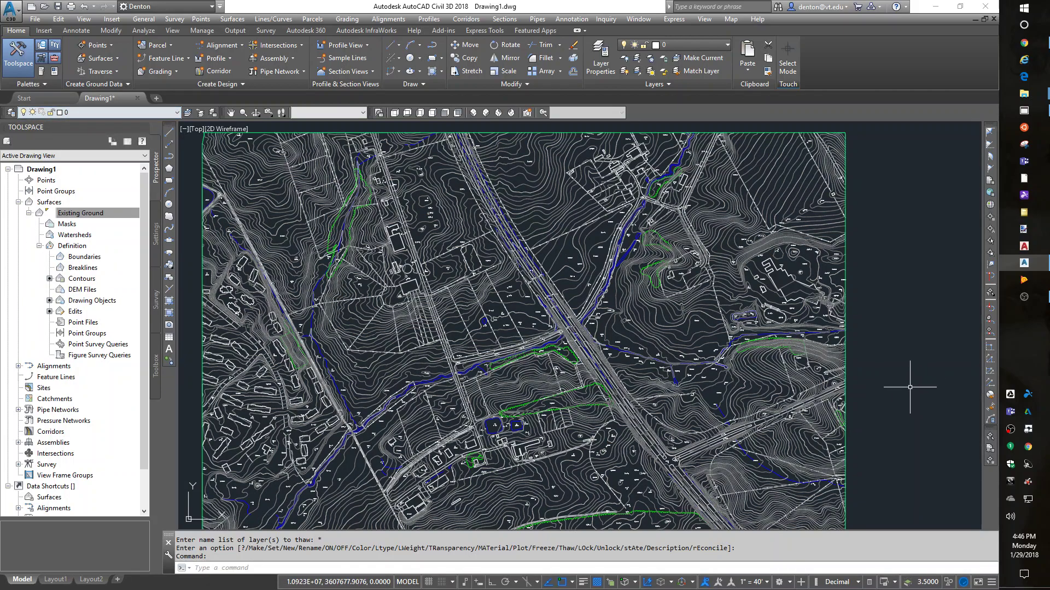
pyautogui.click(666, 326)
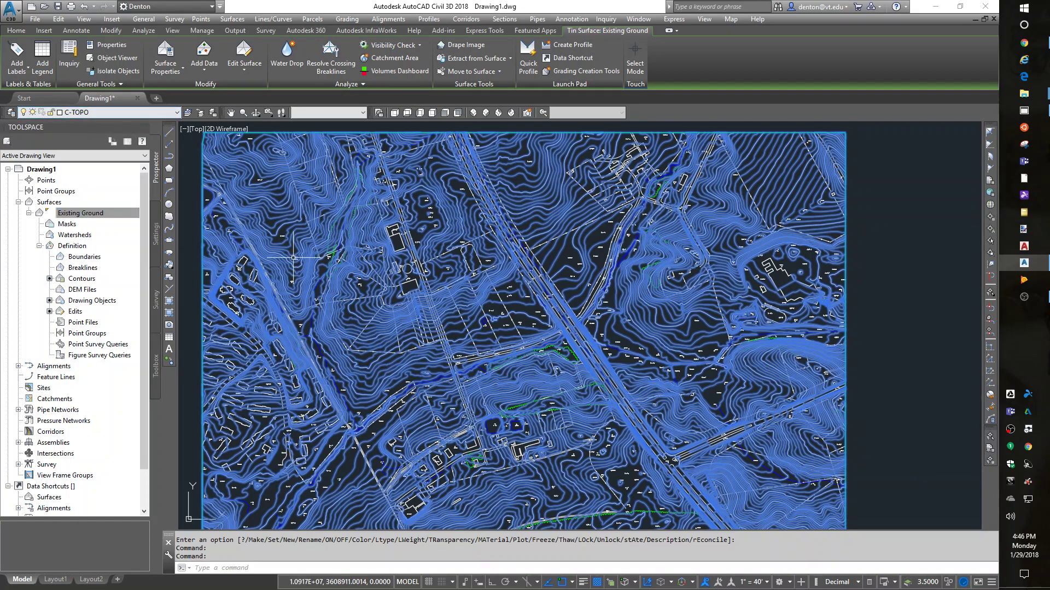
# Step: Clear the selection and freeze the C-ROAD and C-BLDG layers in the Layer list
pyautogui.press('Escape')
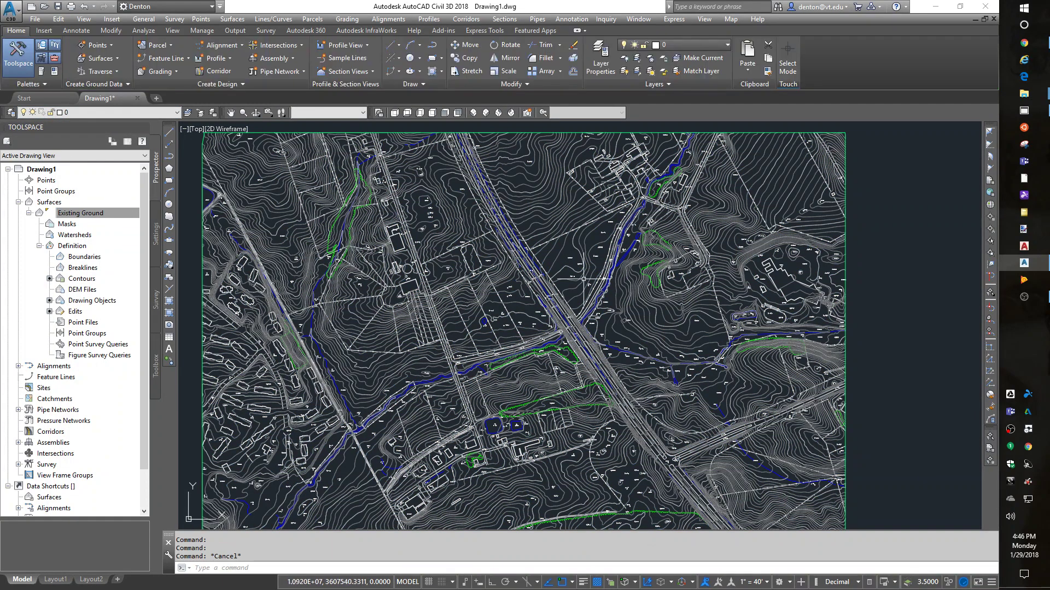
pyautogui.click(82, 113)
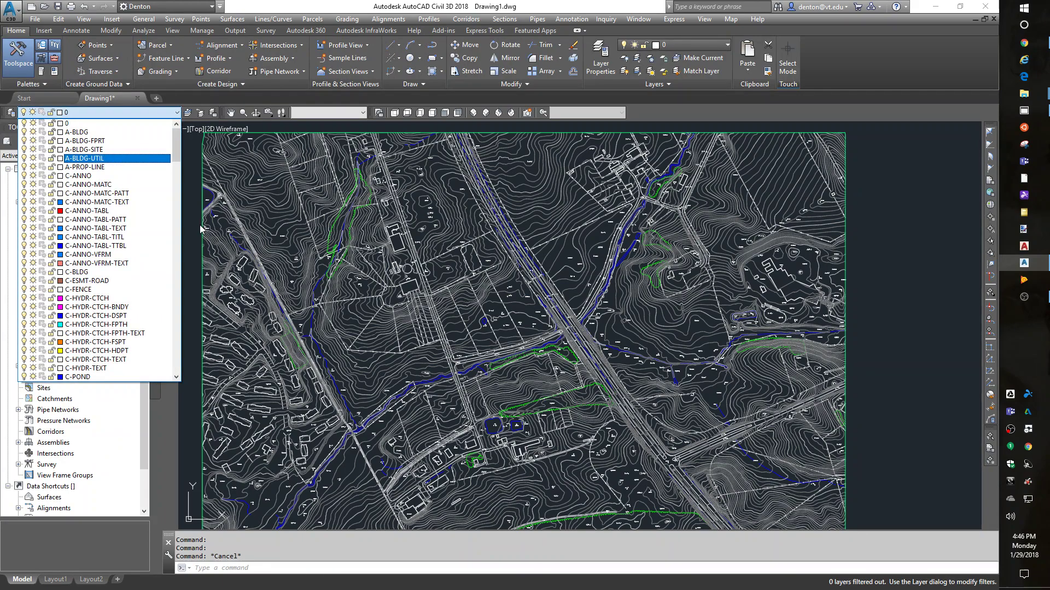
pyautogui.moveTo(177, 139); pyautogui.dragTo(183, 170)
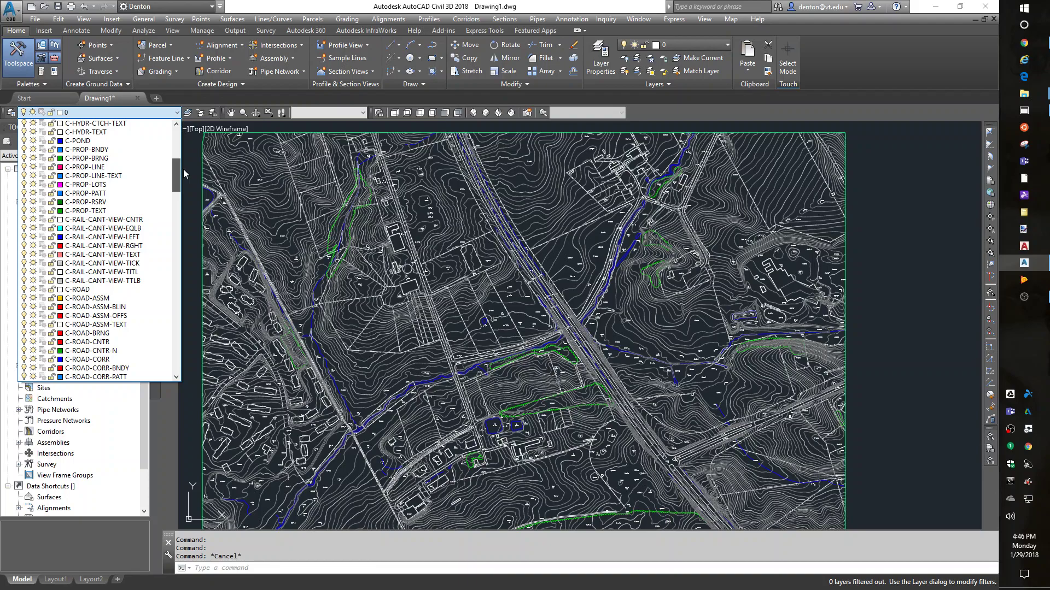
pyautogui.click(34, 291)
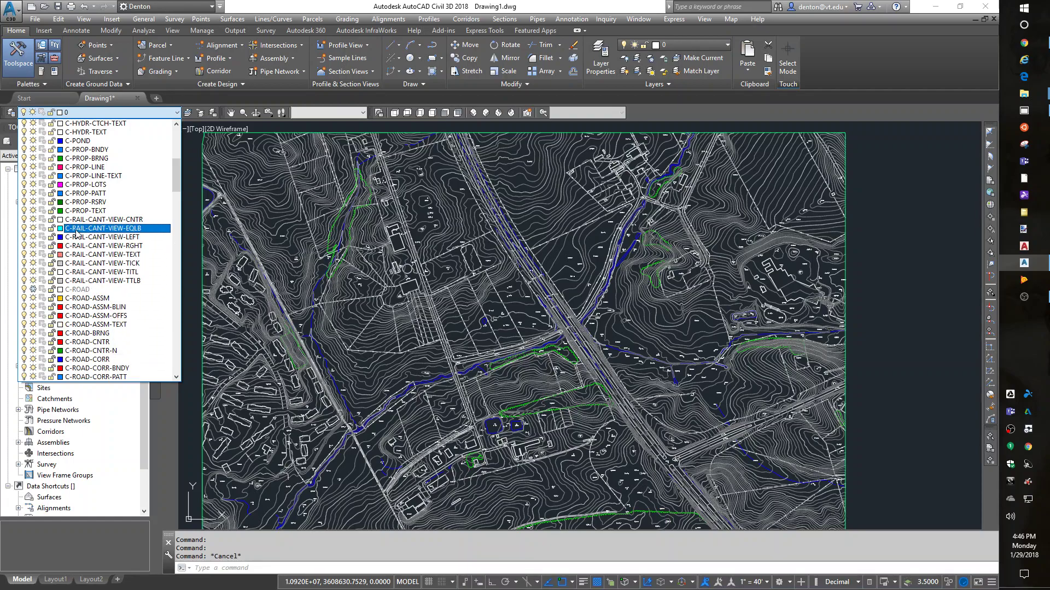
pyautogui.scroll(6, 77, 229)
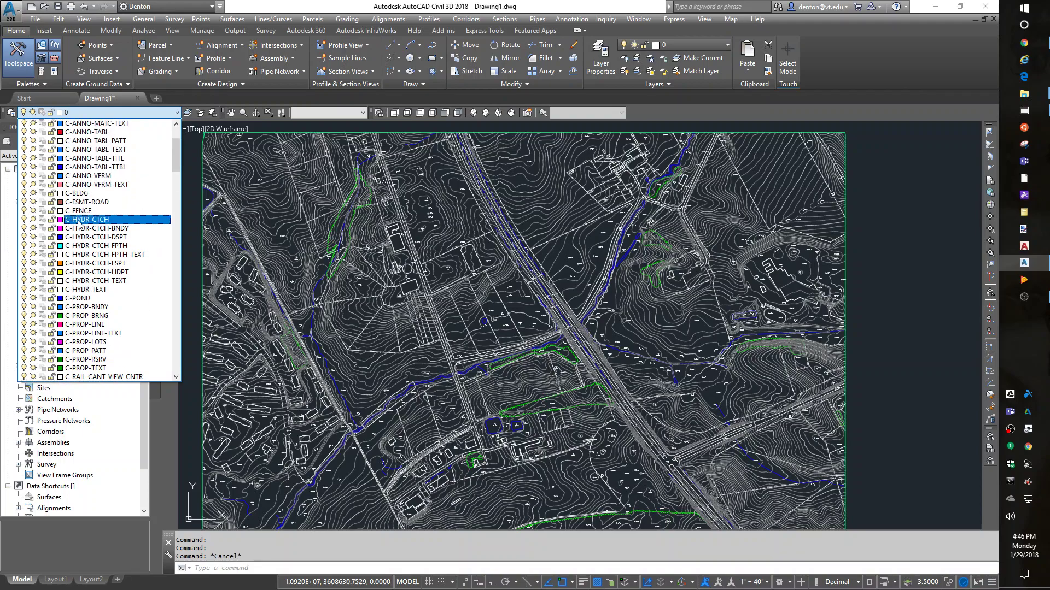
pyautogui.scroll(3, 78, 223)
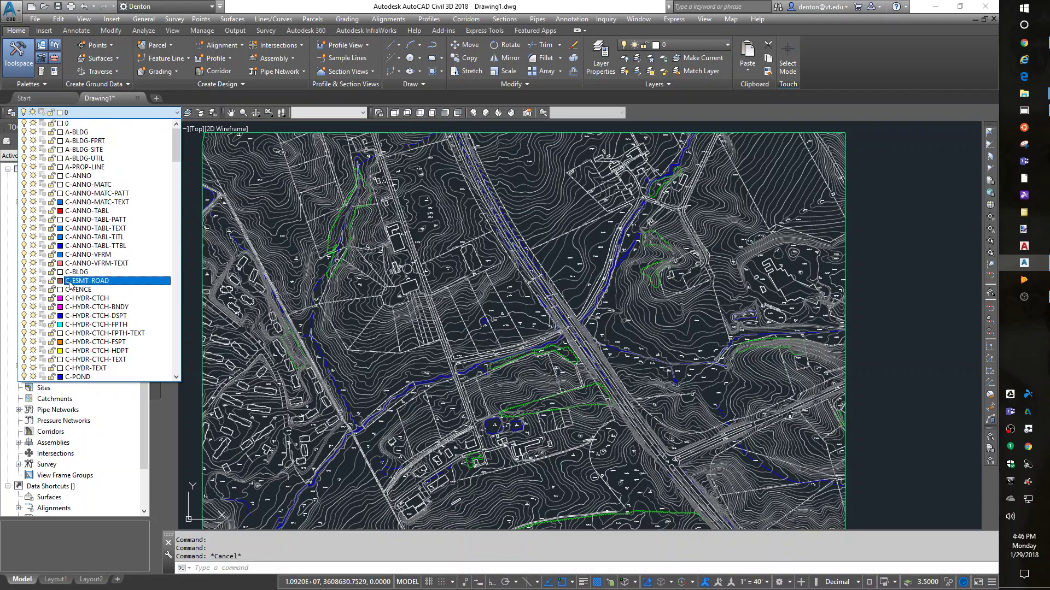
pyautogui.click(33, 272)
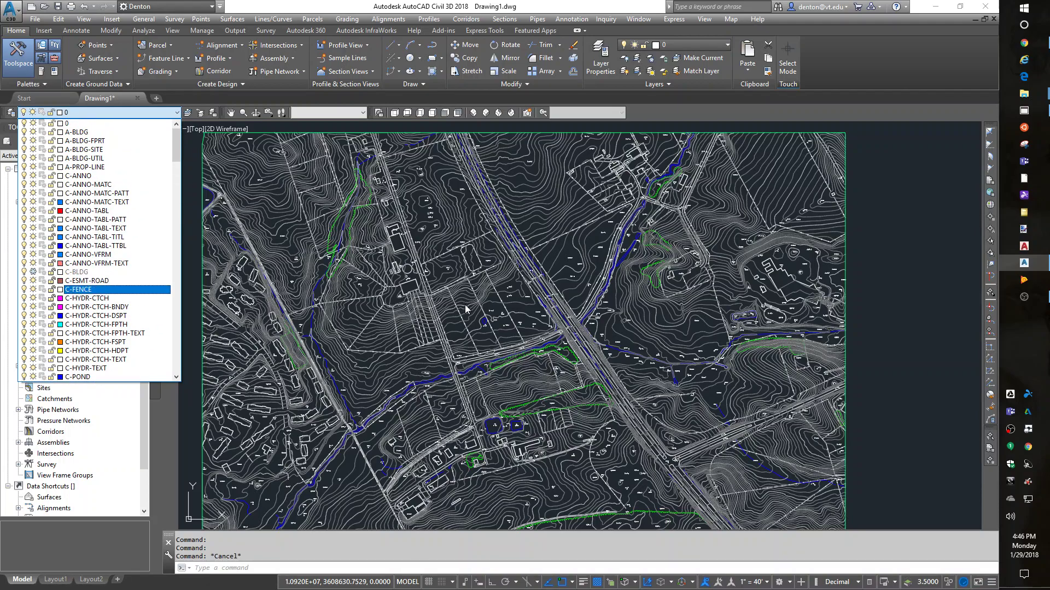
pyautogui.click(899, 314)
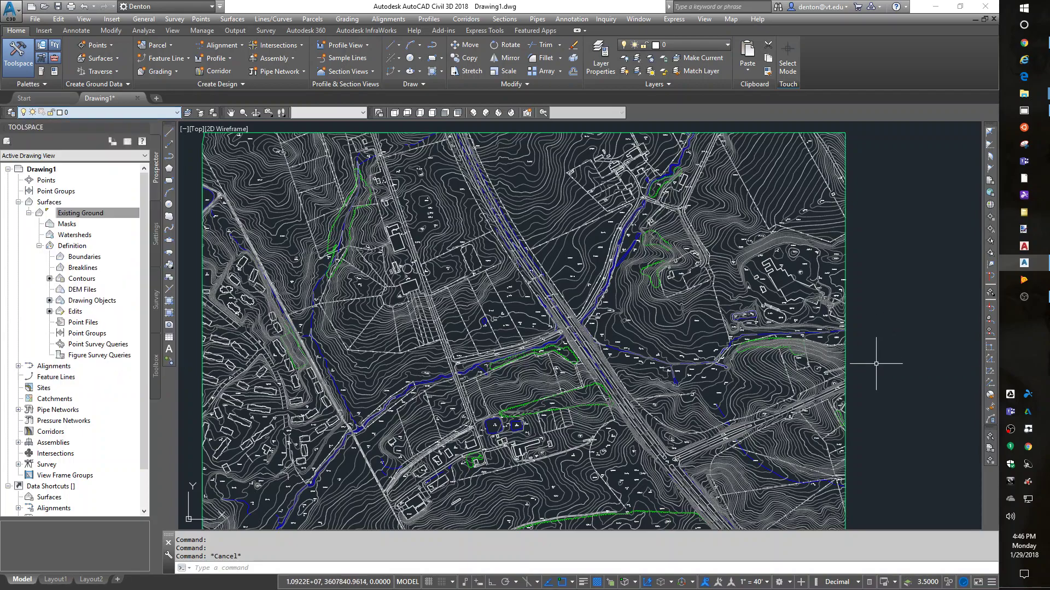
# Step: Select the fence line and the small building outline to identify their layers
pyautogui.scroll(5, 709, 308)
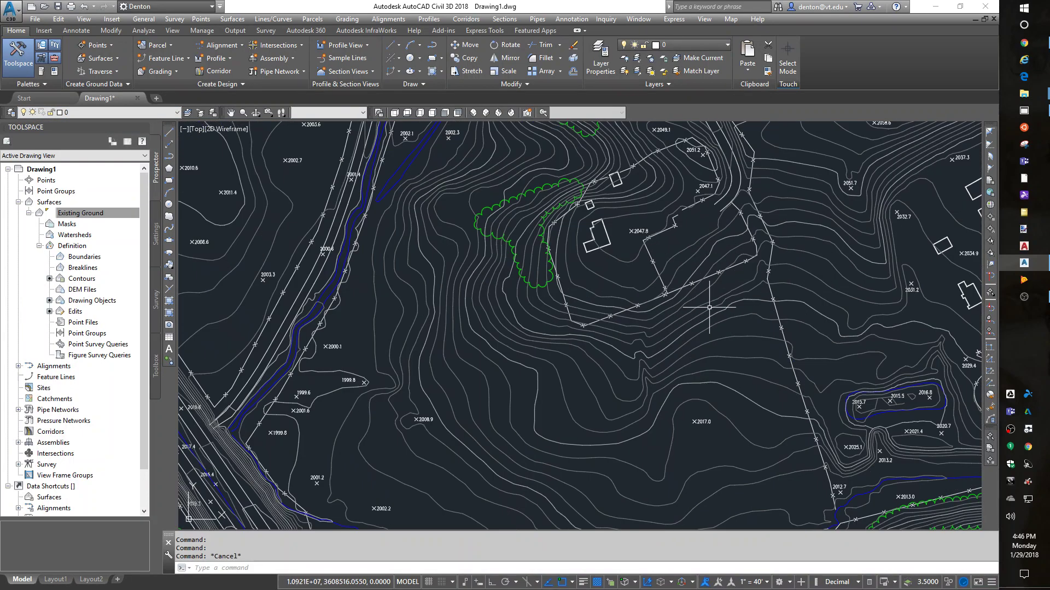
pyautogui.click(781, 328)
pyautogui.moveTo(781, 331)
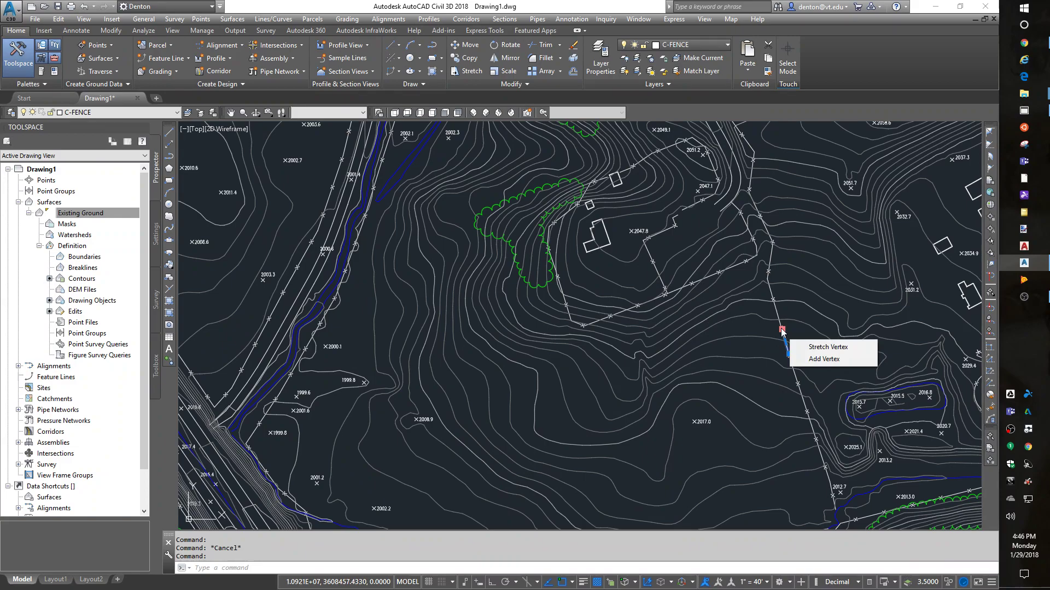
pyautogui.click(946, 241)
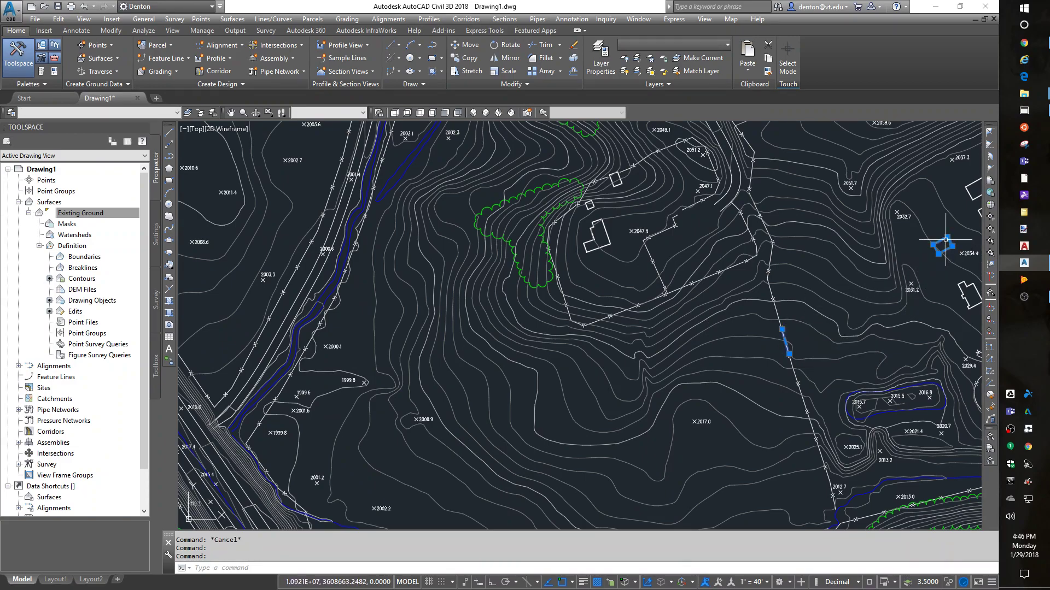
pyautogui.press('Escape')
pyautogui.click(946, 240)
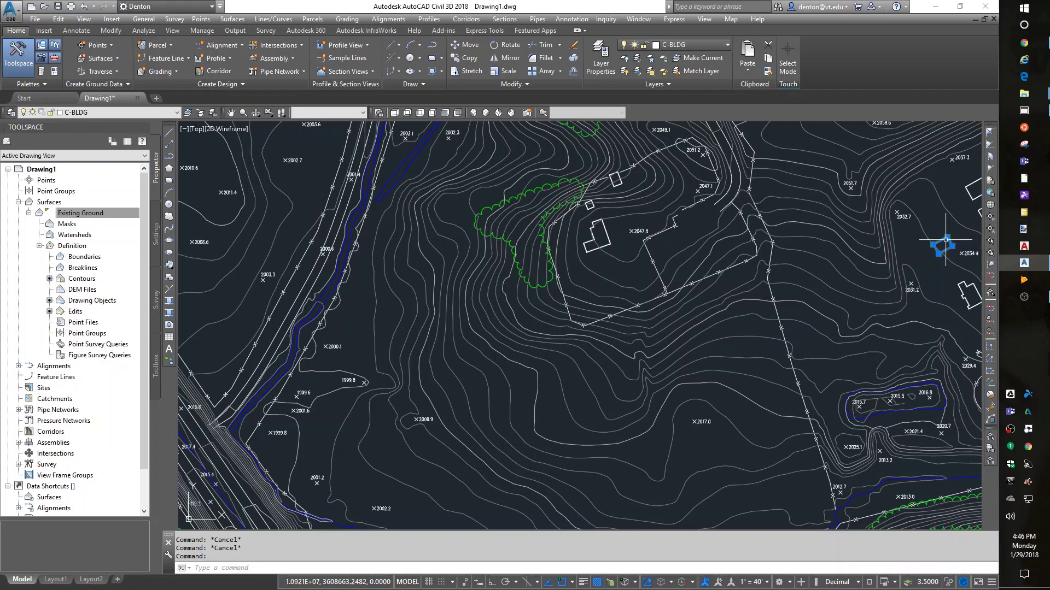
pyautogui.press('Escape')
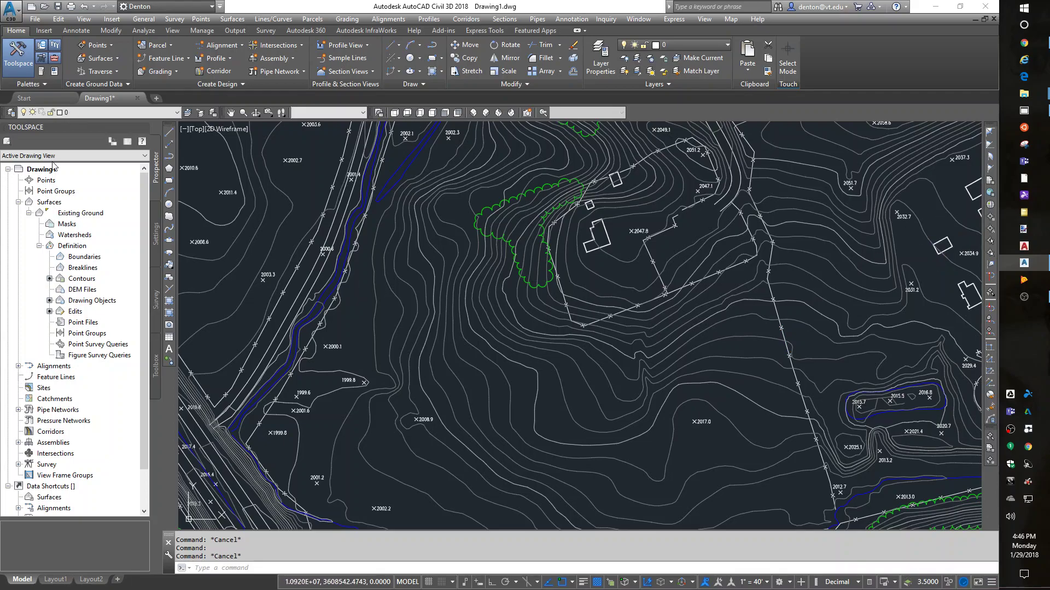
# Step: Freeze the C-FENCE and C-BLDG layers and zoom out
pyautogui.click(100, 113)
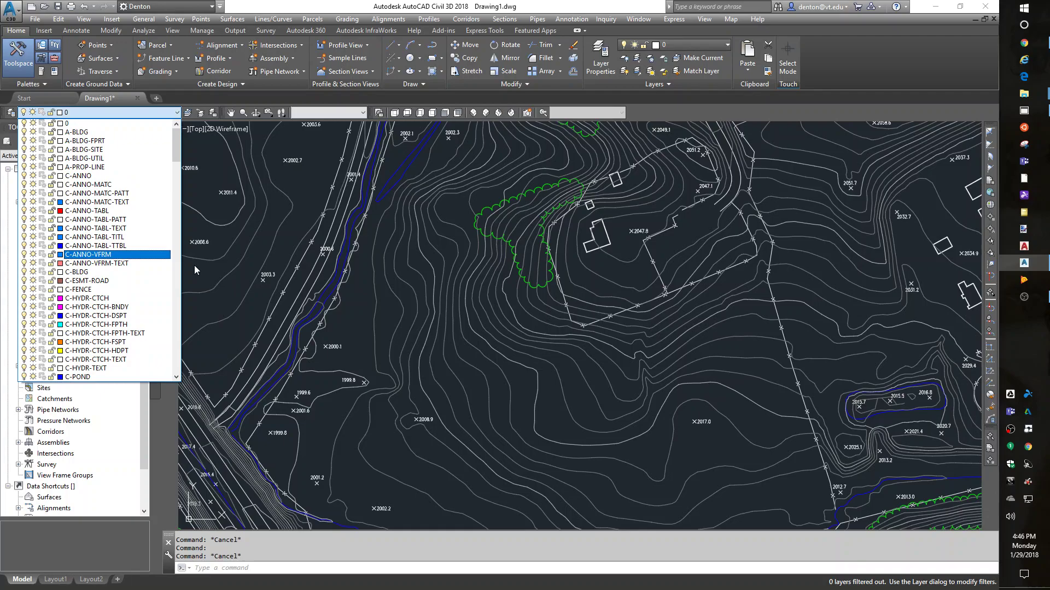
pyautogui.click(34, 289)
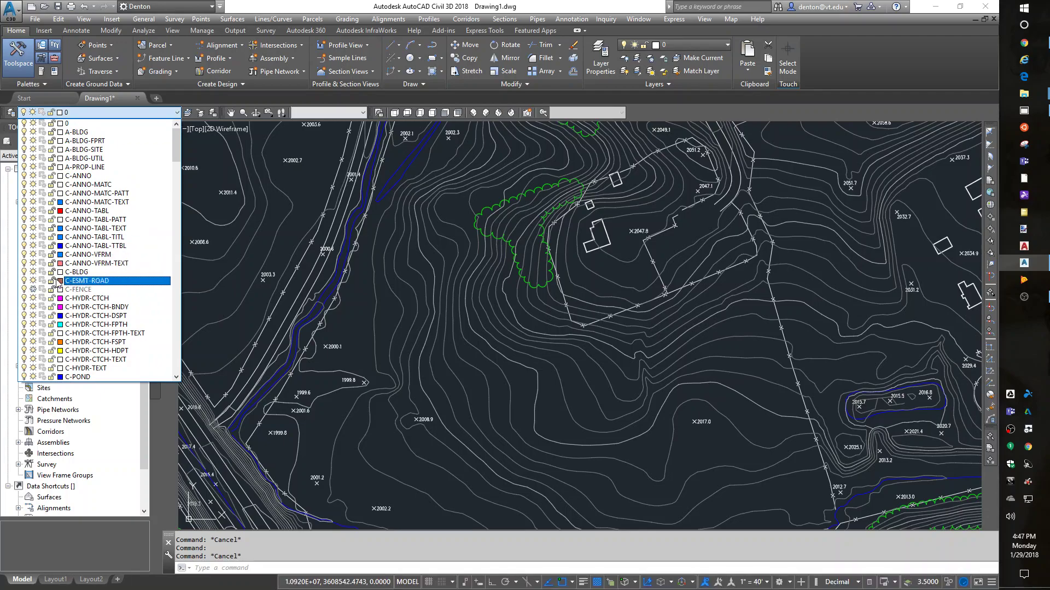
pyautogui.click(34, 272)
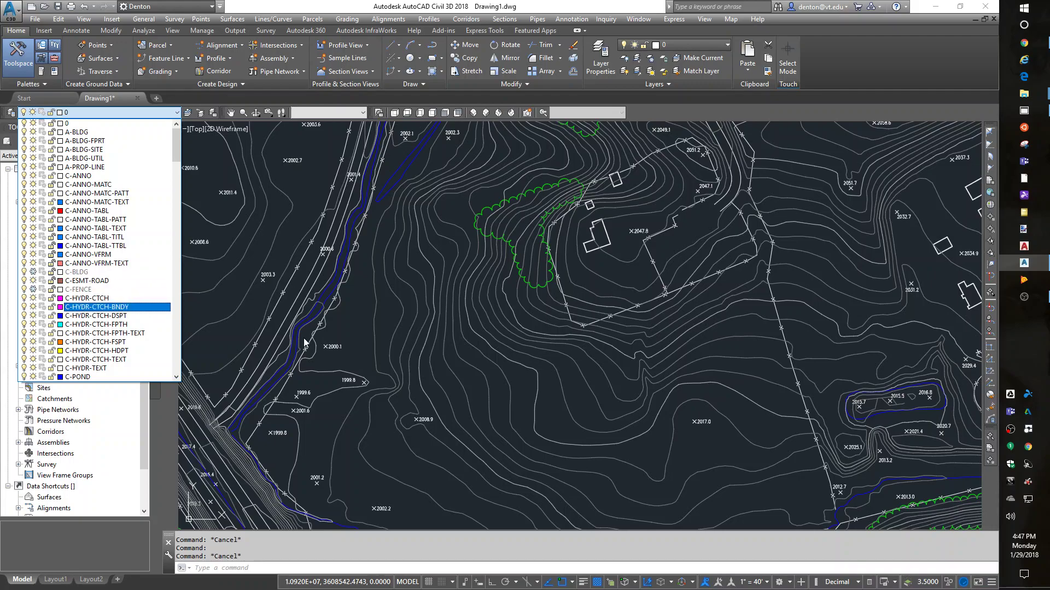
pyautogui.click(260, 319)
pyautogui.scroll(-5, 634, 410)
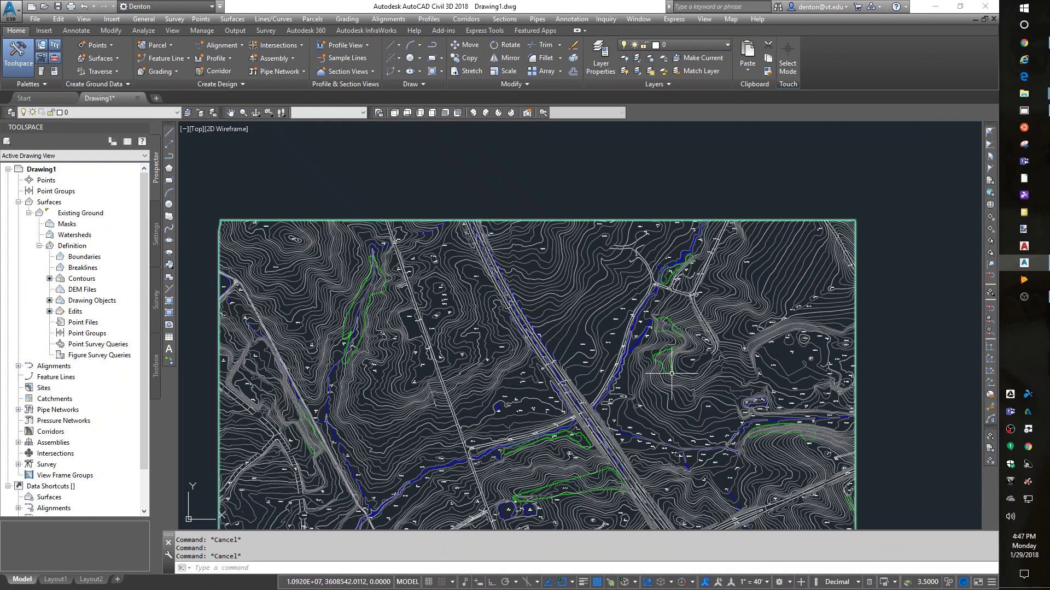
# Step: Open Surface Properties for Existing Ground and check its current surface style
pyautogui.moveTo(569, 415)
pyautogui.mouseDown(button='middle')
pyautogui.moveTo(585, 335)
pyautogui.moveTo(623, 320)
pyautogui.mouseUp(button='middle')
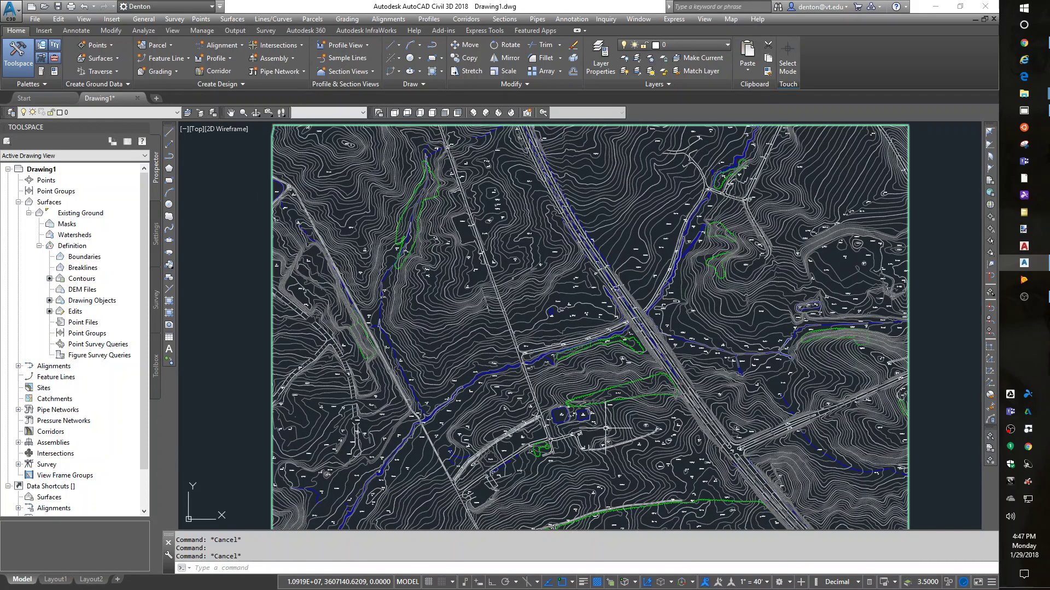
pyautogui.click(29, 213)
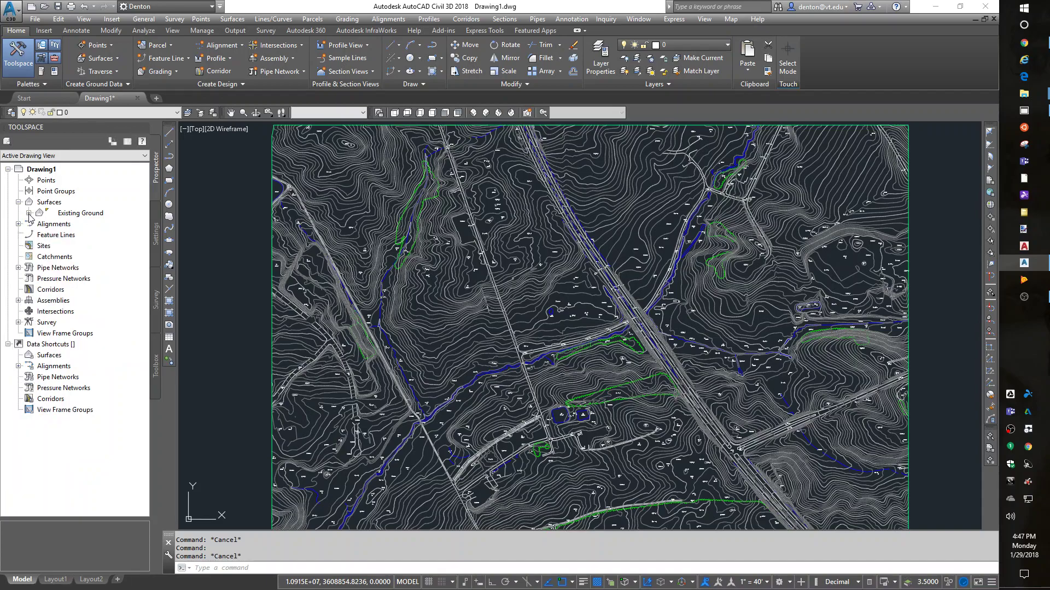
pyautogui.rightClick(91, 217)
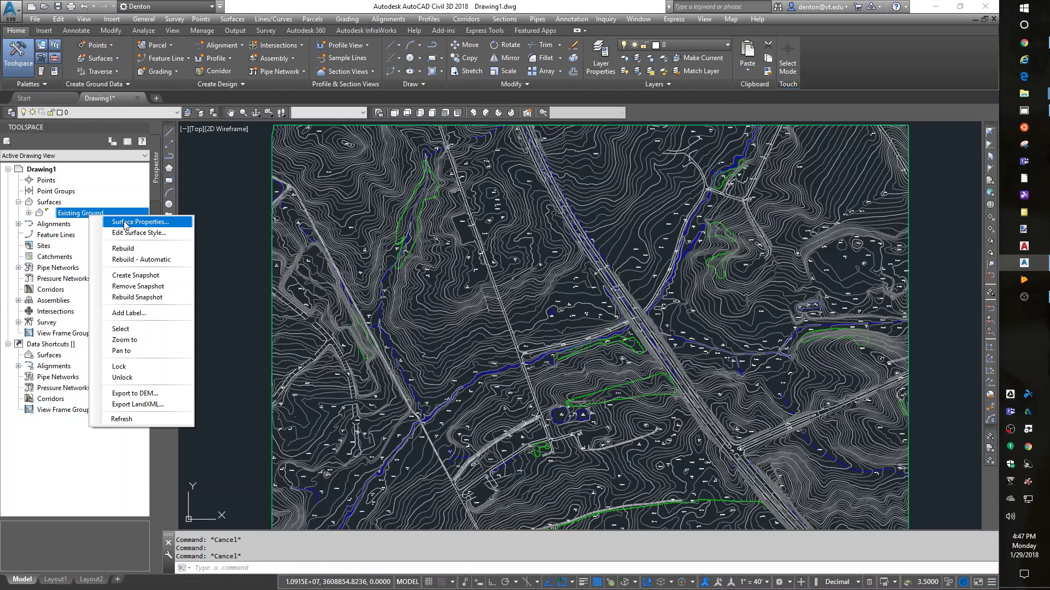
pyautogui.click(124, 222)
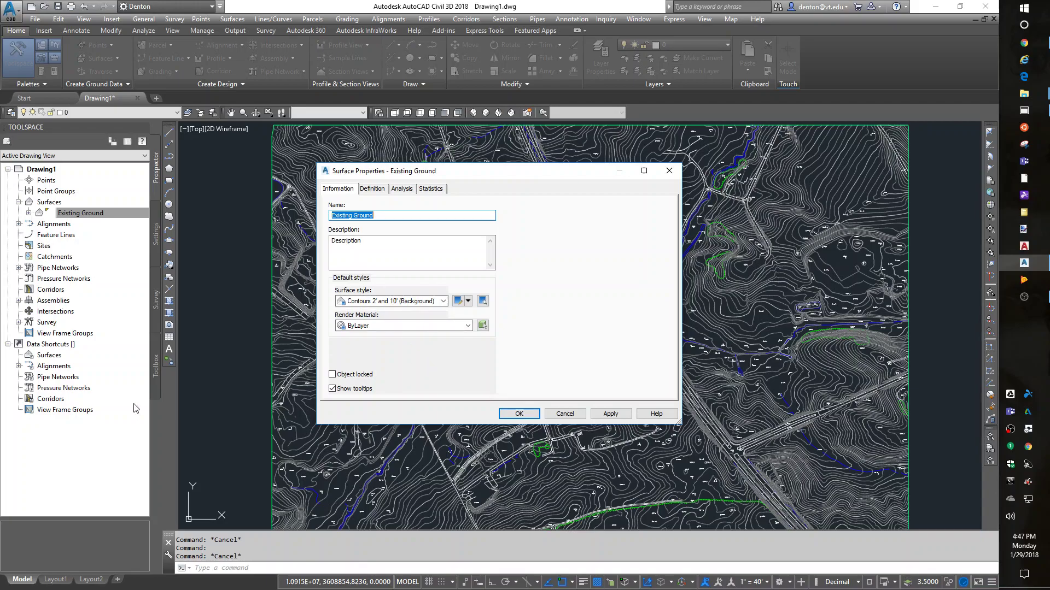
pyautogui.click(425, 301)
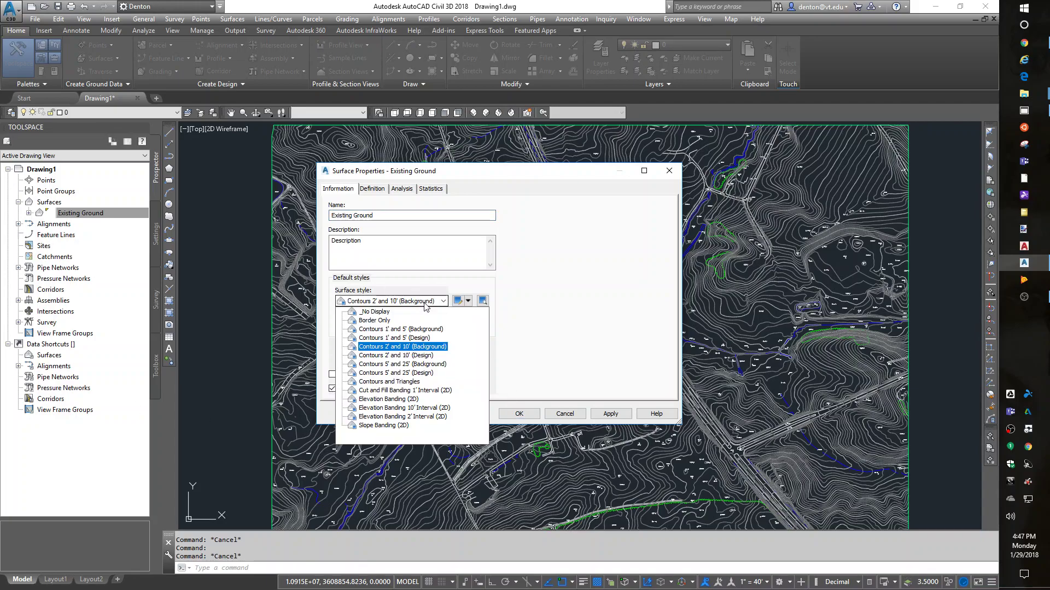
pyautogui.click(425, 302)
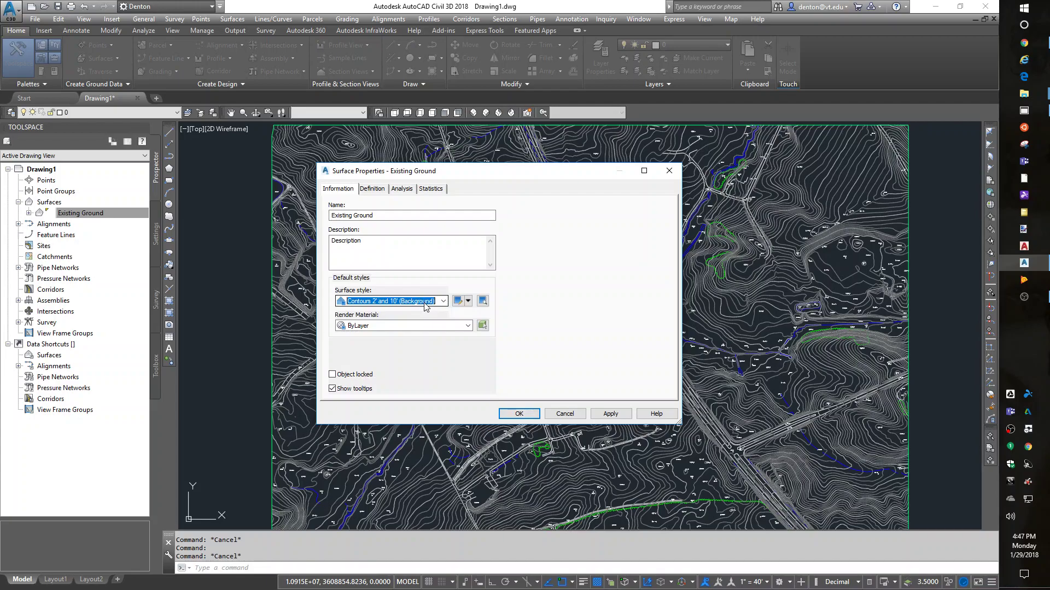
# Step: Review the Analysis and Statistics tabs, then apply the Contours 1' and 5' (Design) style
pyautogui.click(409, 189)
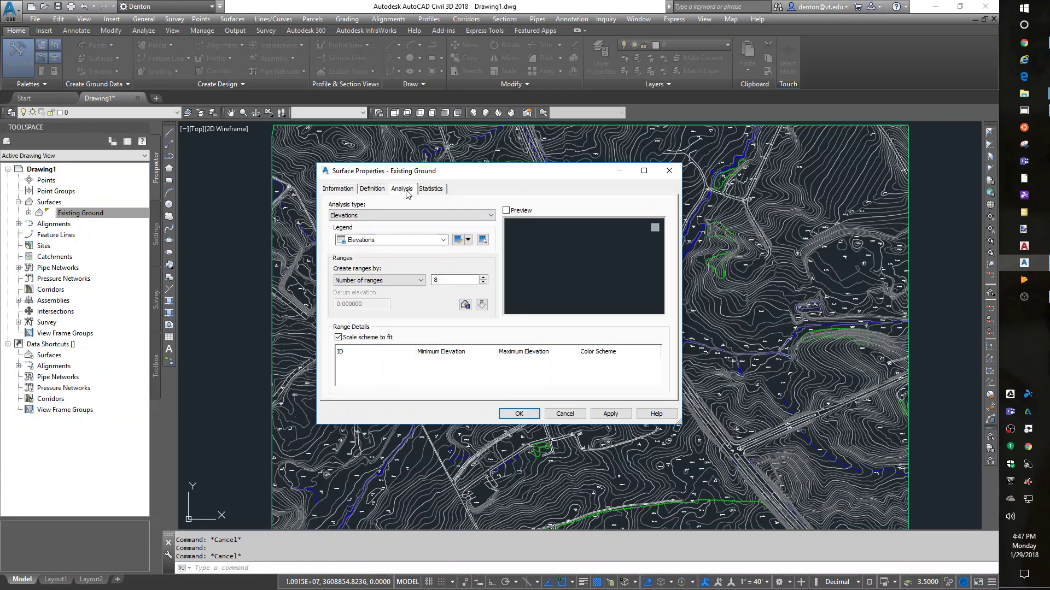
pyautogui.click(435, 190)
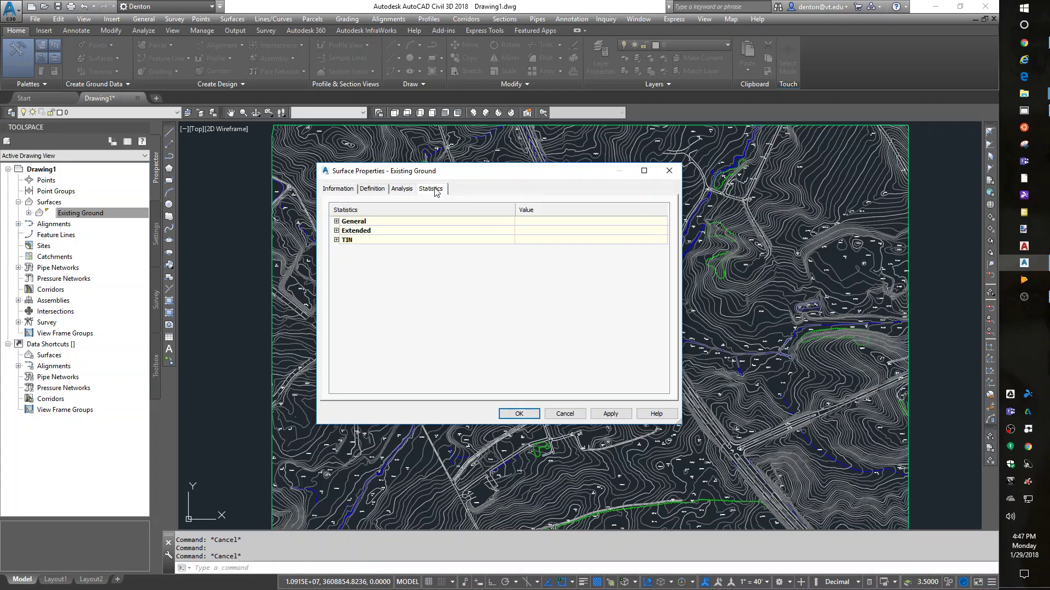
pyautogui.click(336, 190)
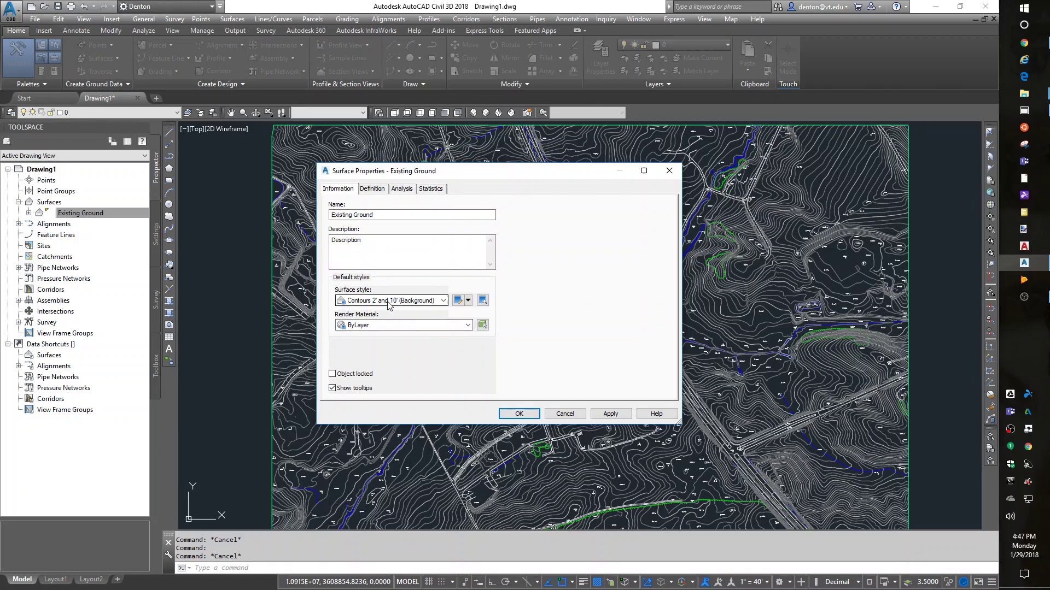
pyautogui.press('Tab')
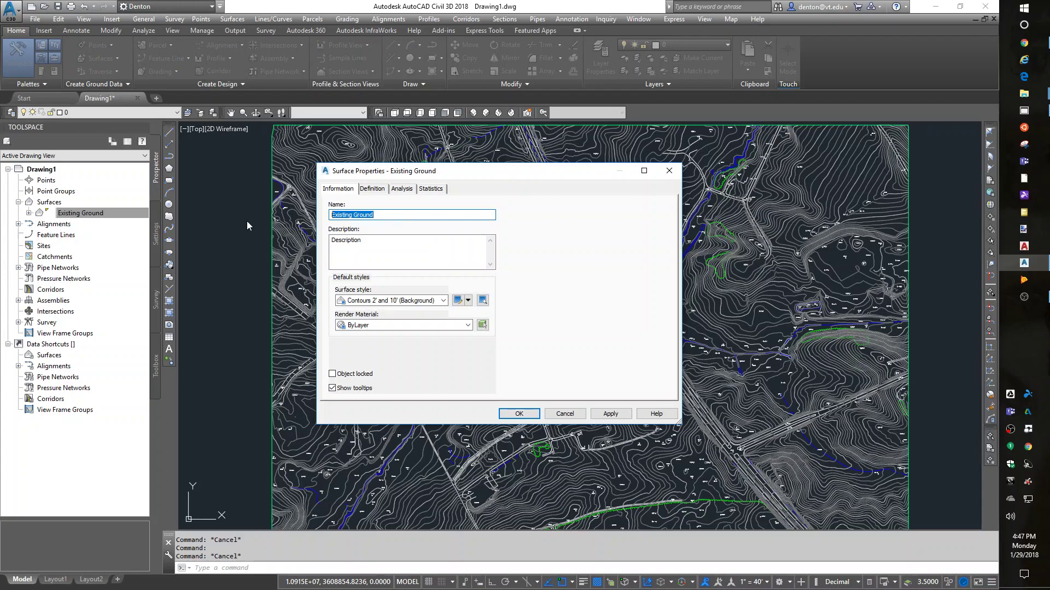
pyautogui.click(437, 302)
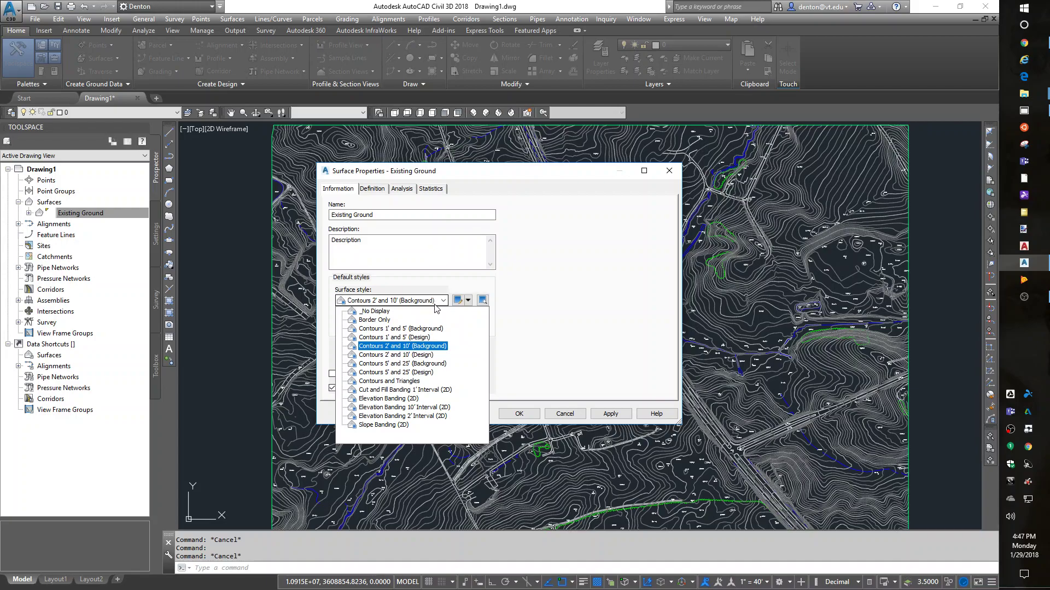
pyautogui.click(419, 337)
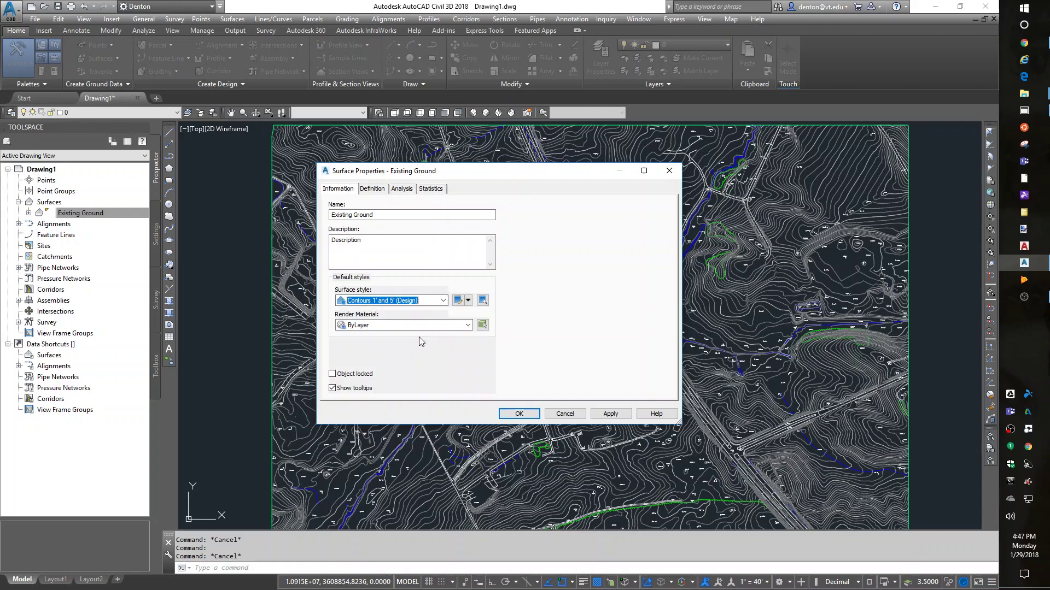
pyautogui.click(525, 415)
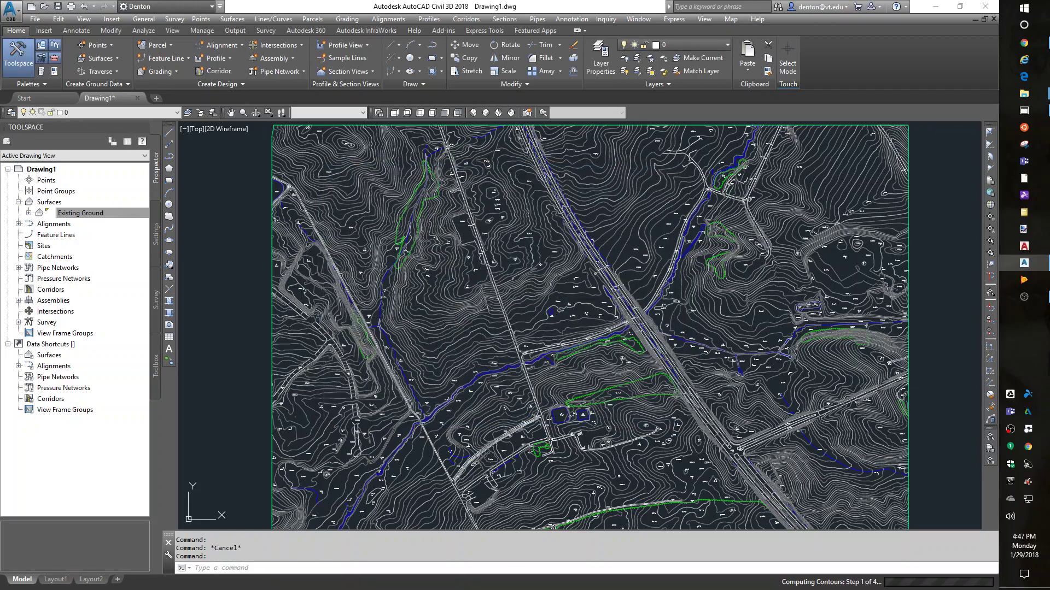
# Step: Set the Existing Ground surface style to Contours 5' and 25' (Design)
pyautogui.rightClick(572, 328)
pyautogui.click(529, 323)
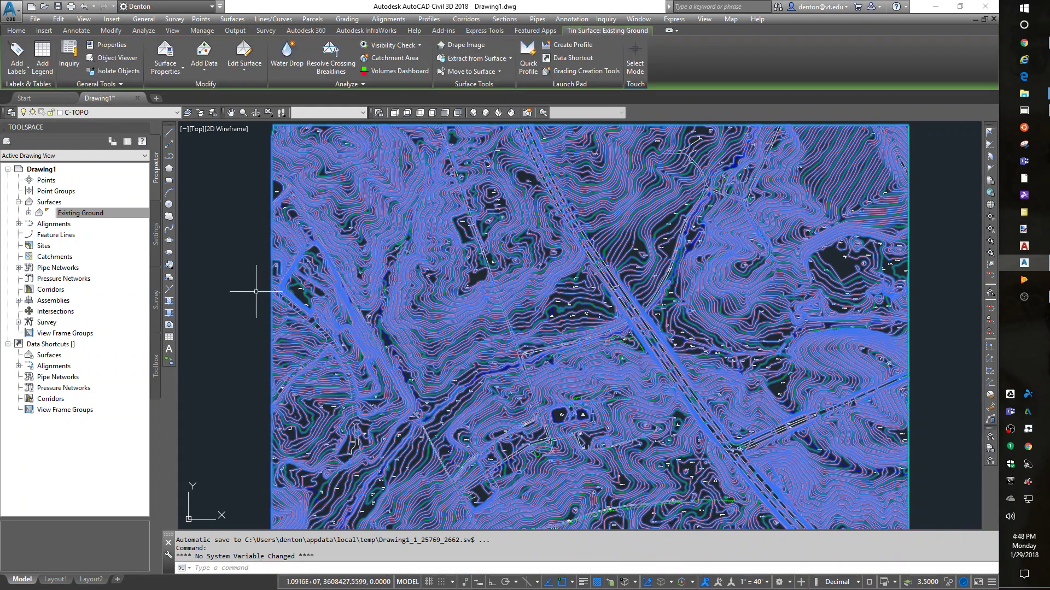
pyautogui.rightClick(78, 215)
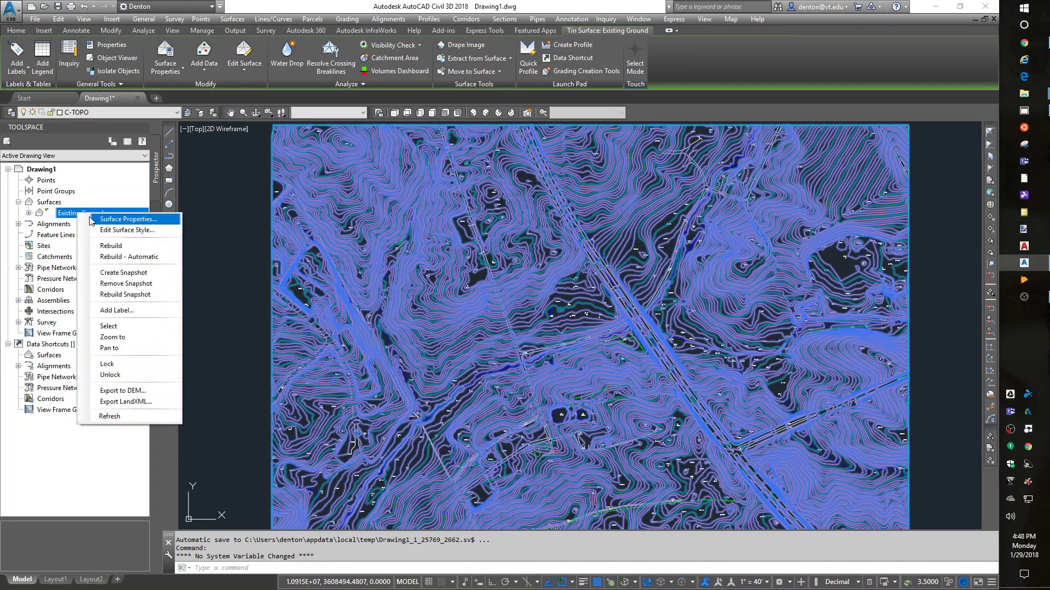
pyautogui.click(104, 226)
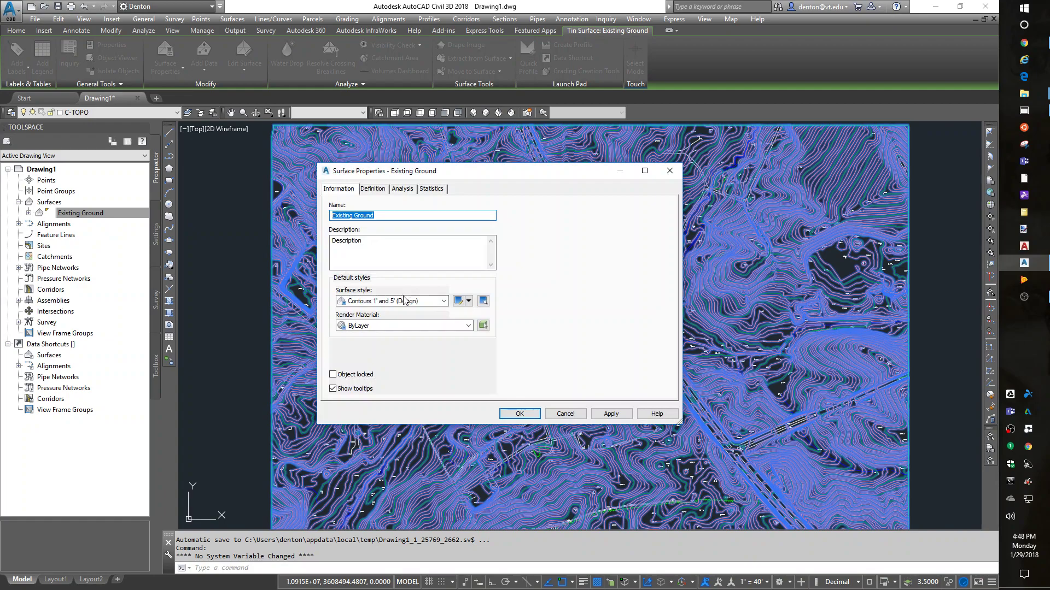
pyautogui.click(403, 301)
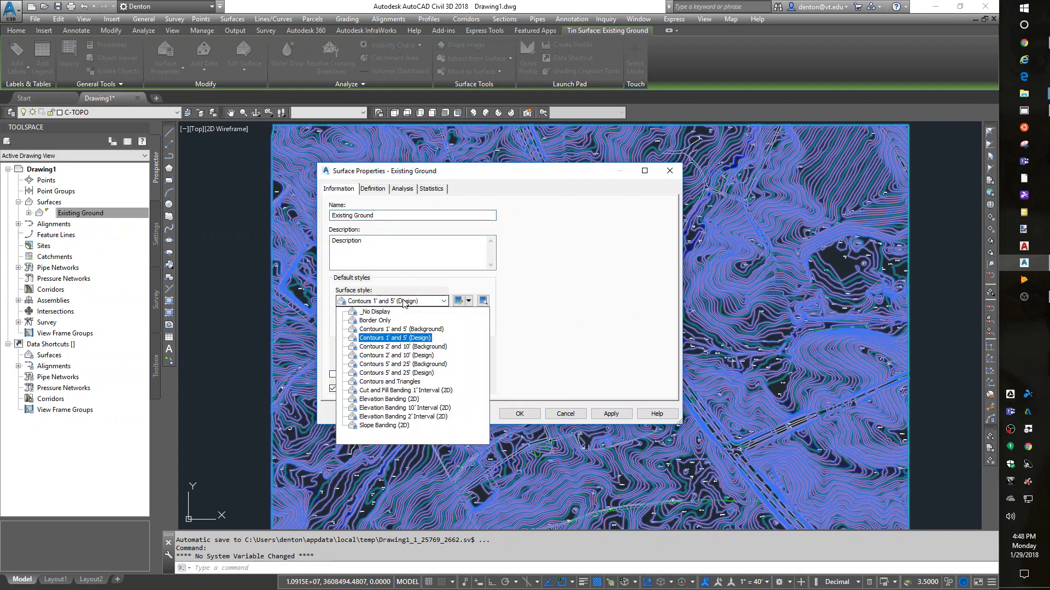
pyautogui.click(393, 374)
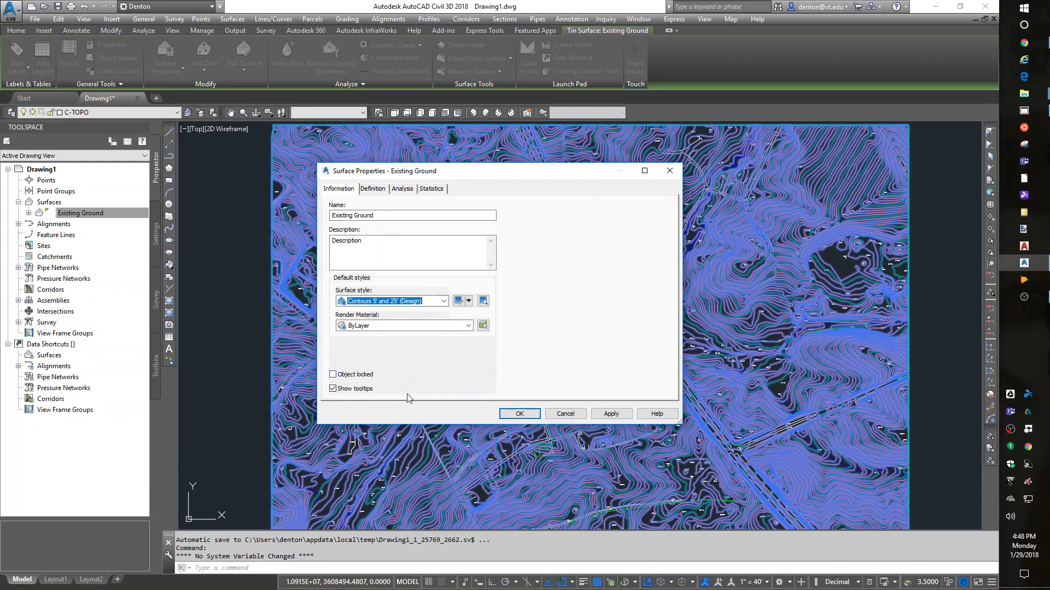
pyautogui.click(520, 414)
pyautogui.press('Escape')
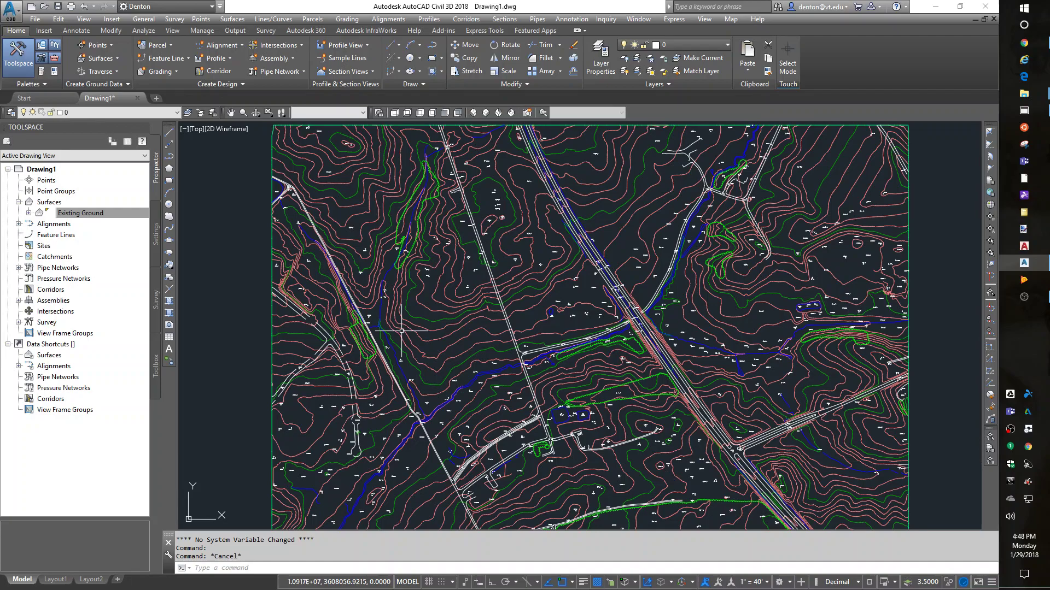
# Step: Change the Existing Ground style to Contours 5' and 25' (Background)
pyautogui.click(83, 214)
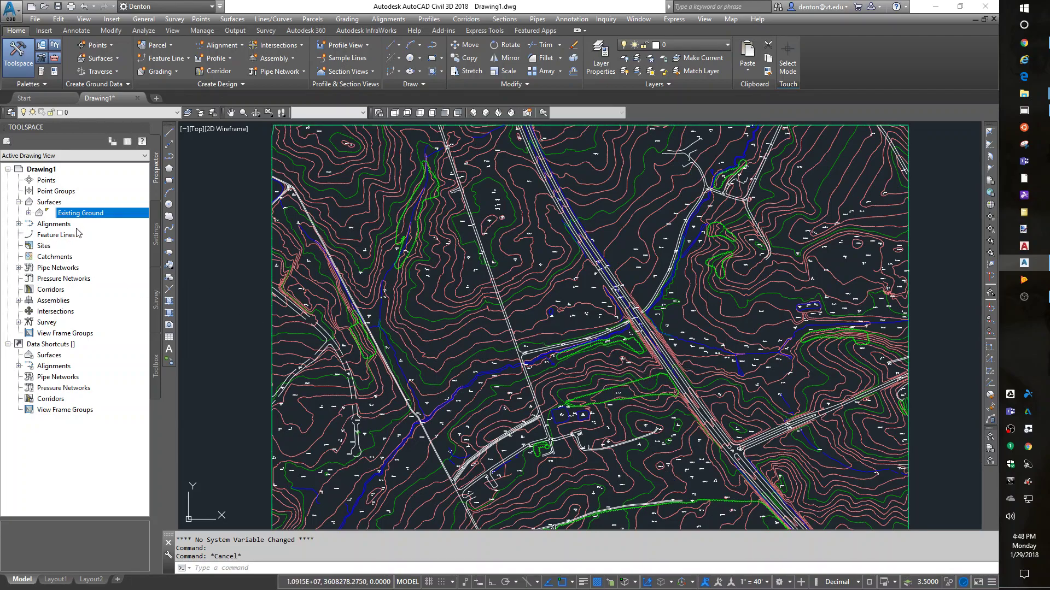
pyautogui.rightClick(80, 215)
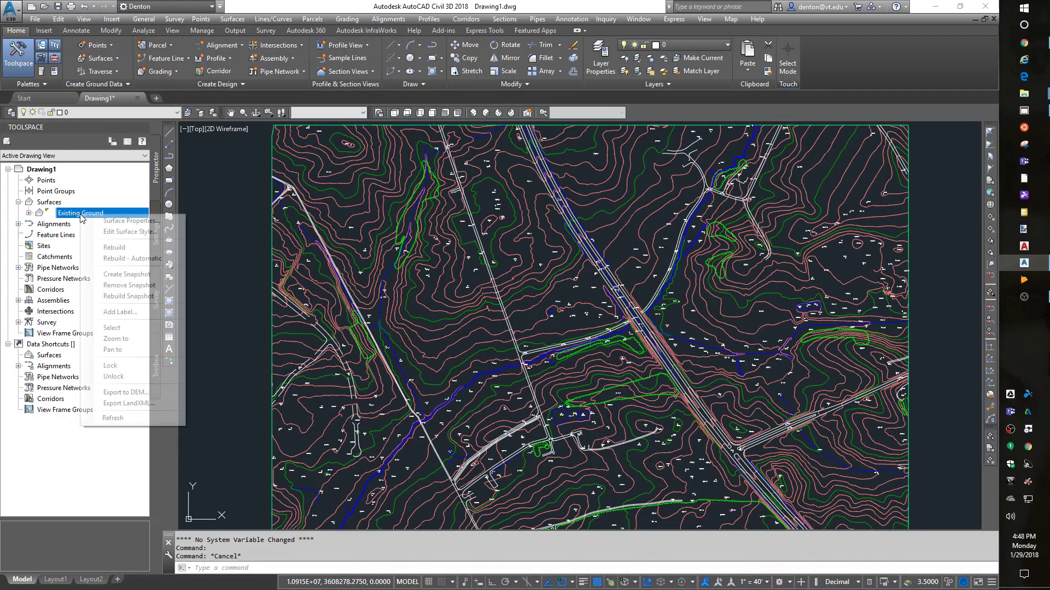
pyautogui.click(106, 220)
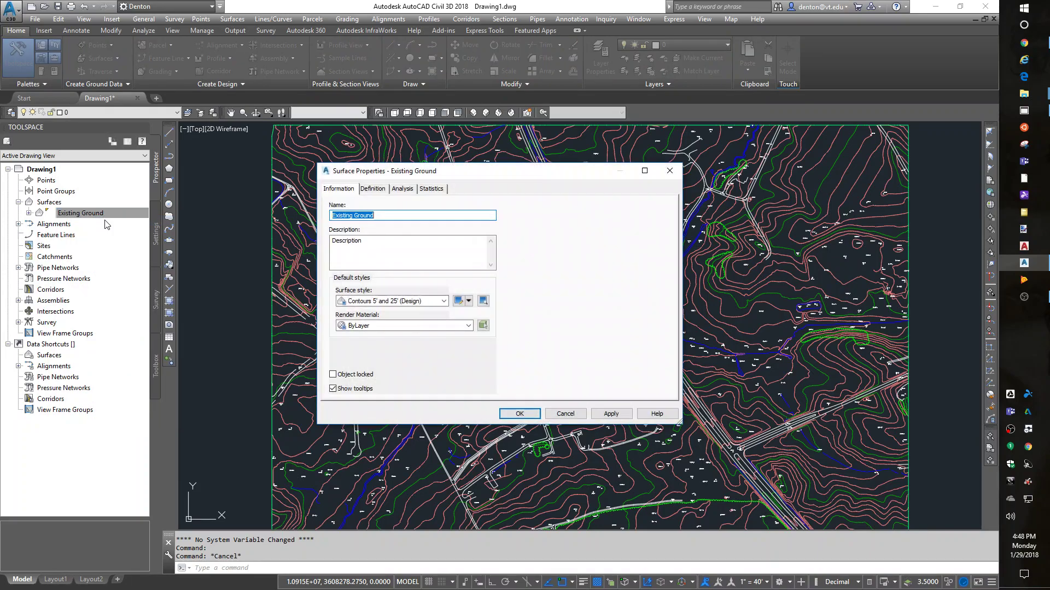
pyautogui.click(413, 301)
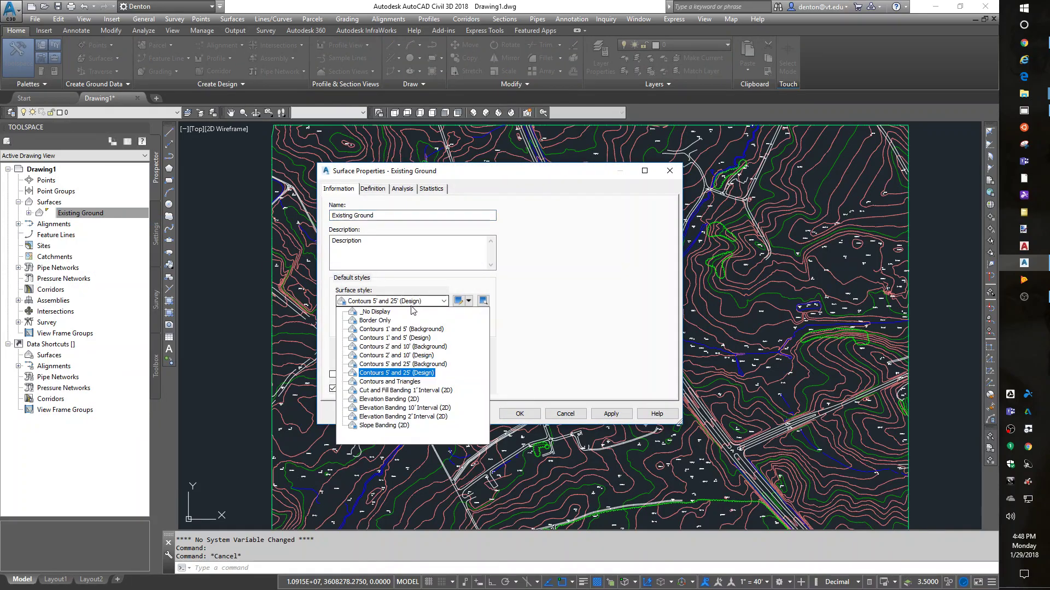
pyautogui.click(412, 364)
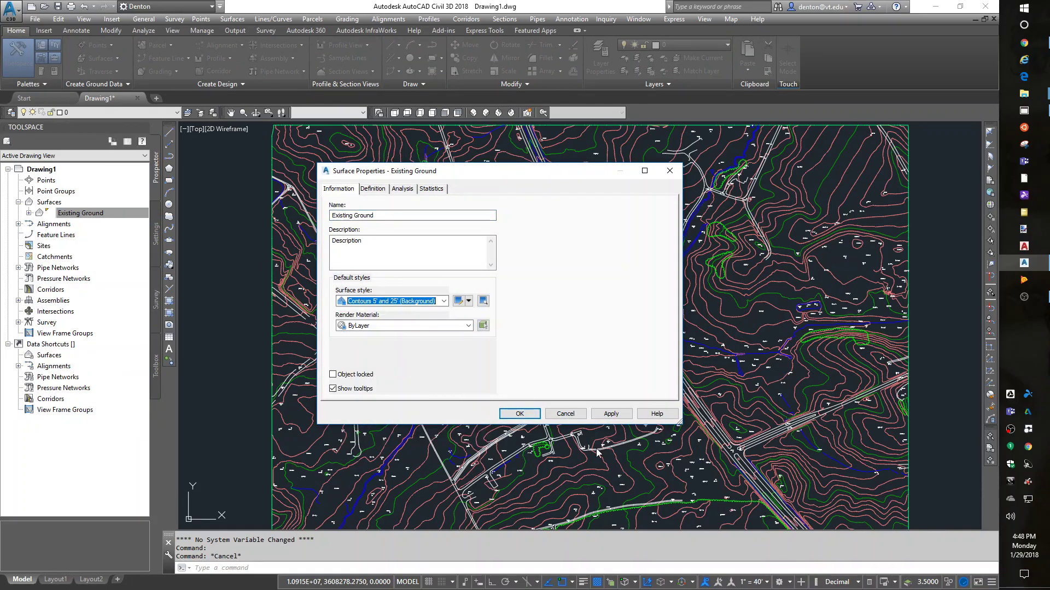
pyautogui.click(528, 417)
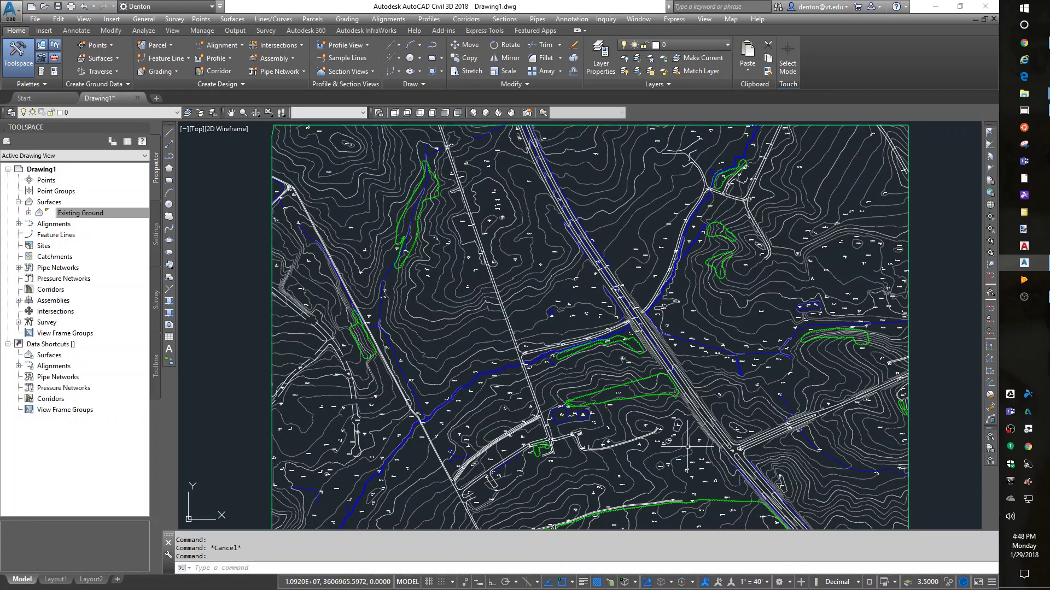
# Step: Open the Existing Ground surface's current style editor and close it without changes
pyautogui.click(74, 214)
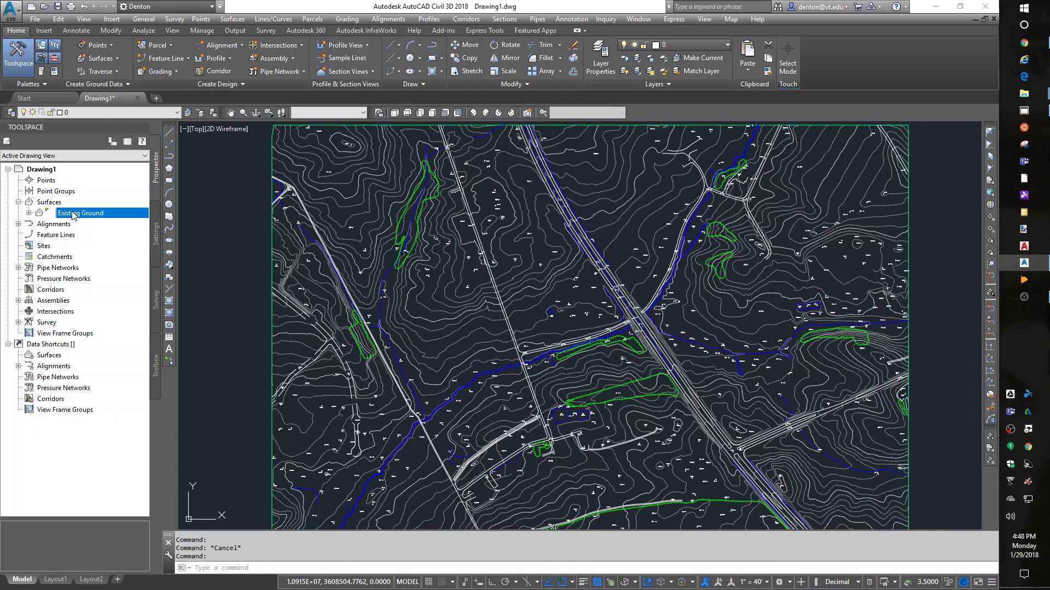
pyautogui.rightClick(74, 214)
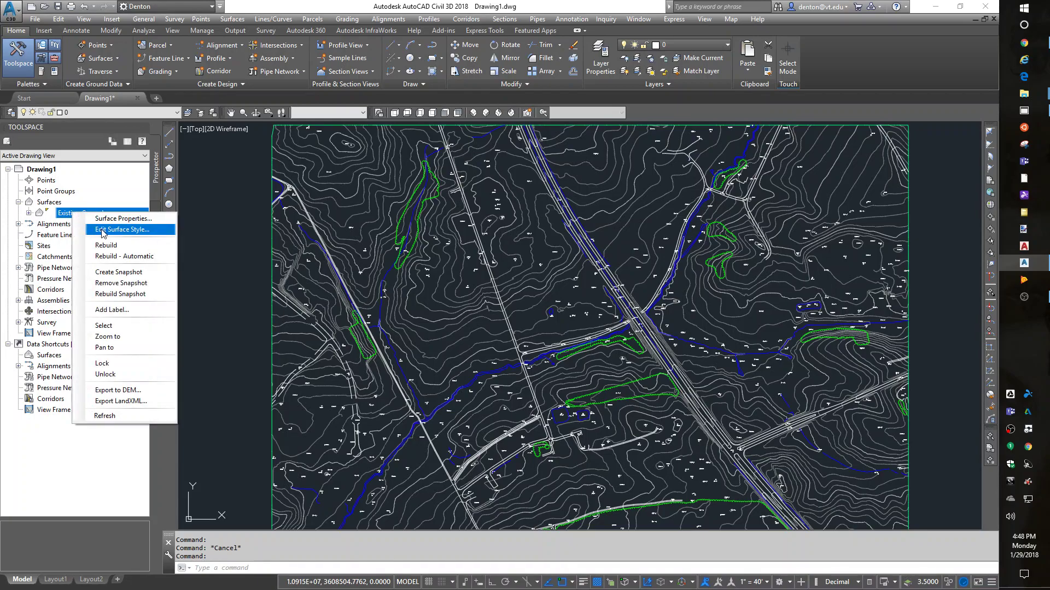
pyautogui.click(102, 230)
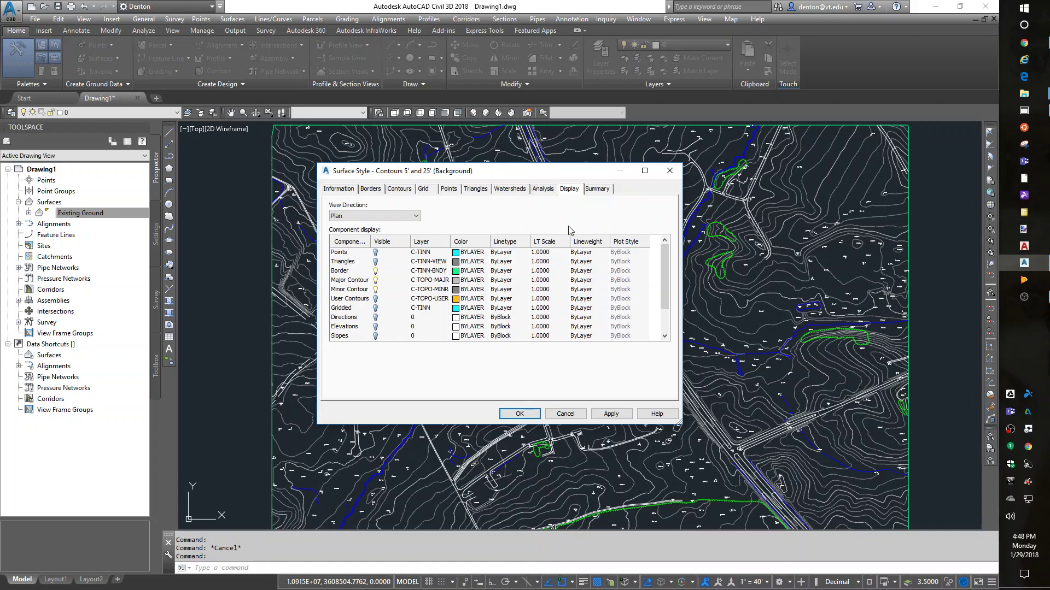
pyautogui.click(564, 414)
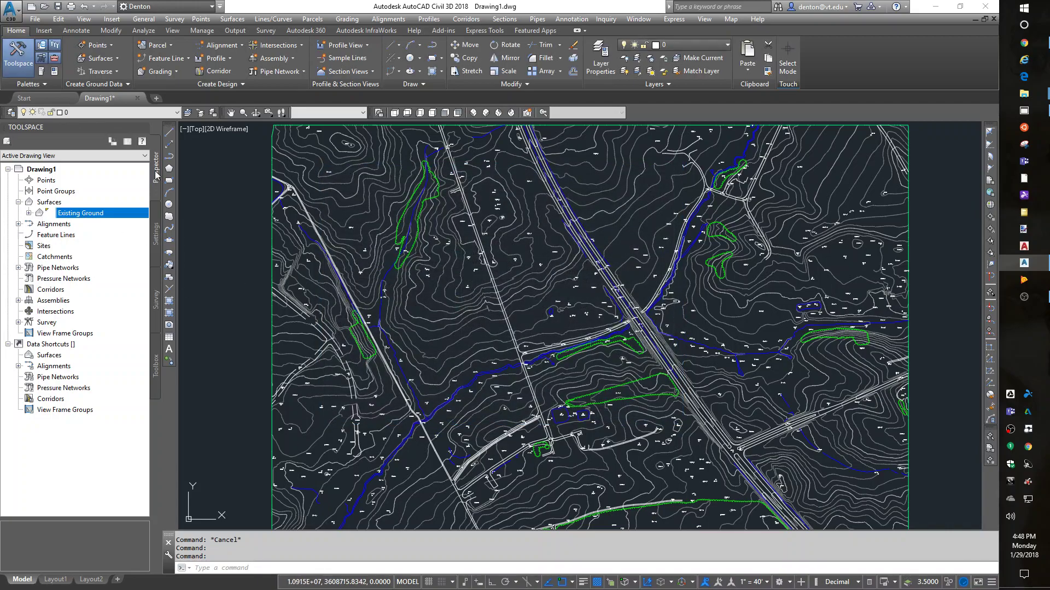
# Step: Copy the Contours 5' and 25' (Background) style and delete 'Contours' from the copy's name
pyautogui.click(159, 220)
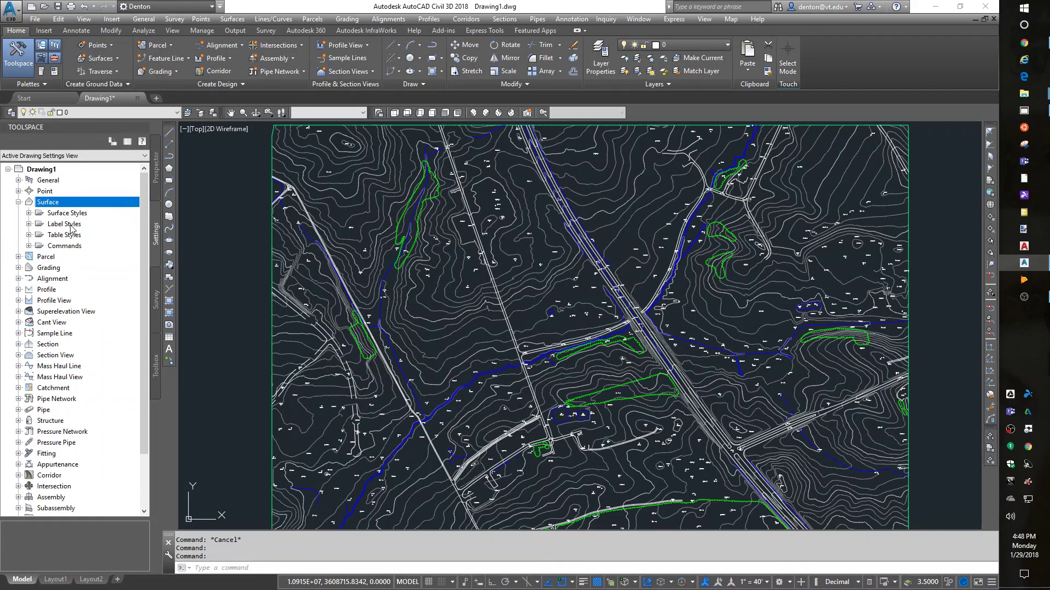
pyautogui.click(29, 213)
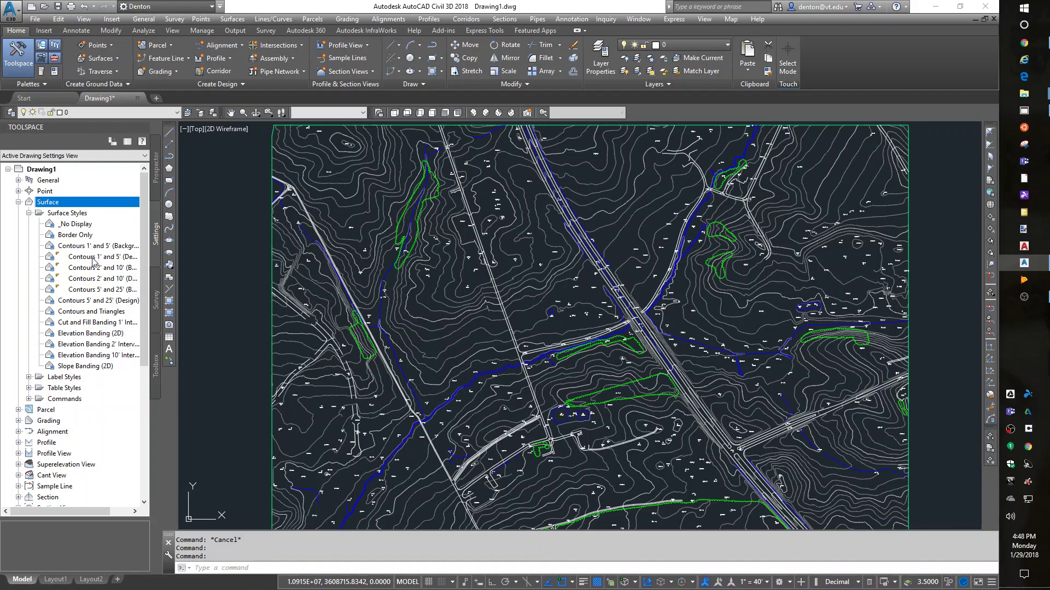
pyautogui.rightClick(93, 291)
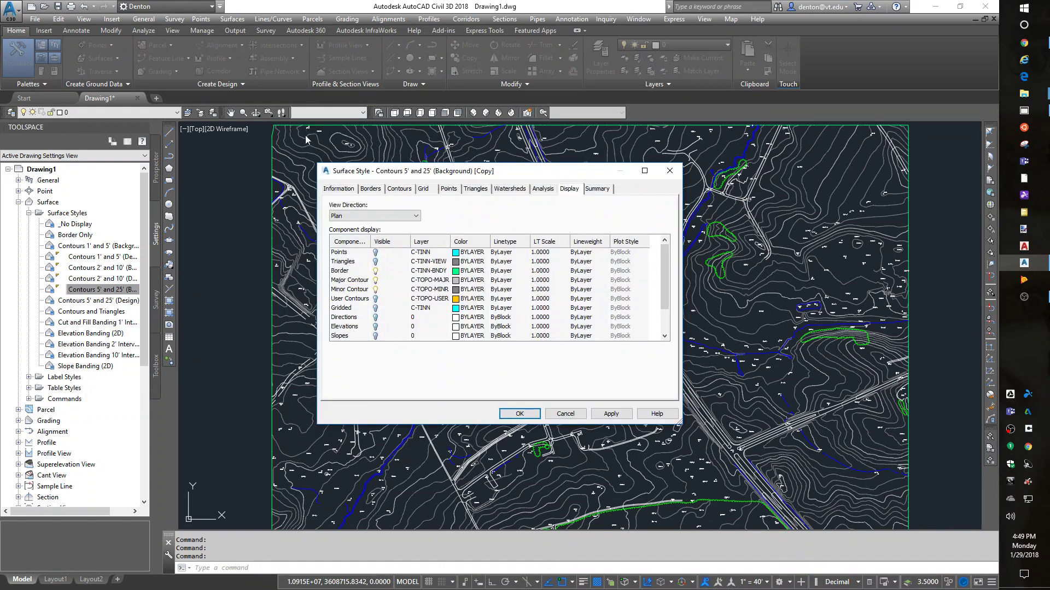
pyautogui.click(339, 189)
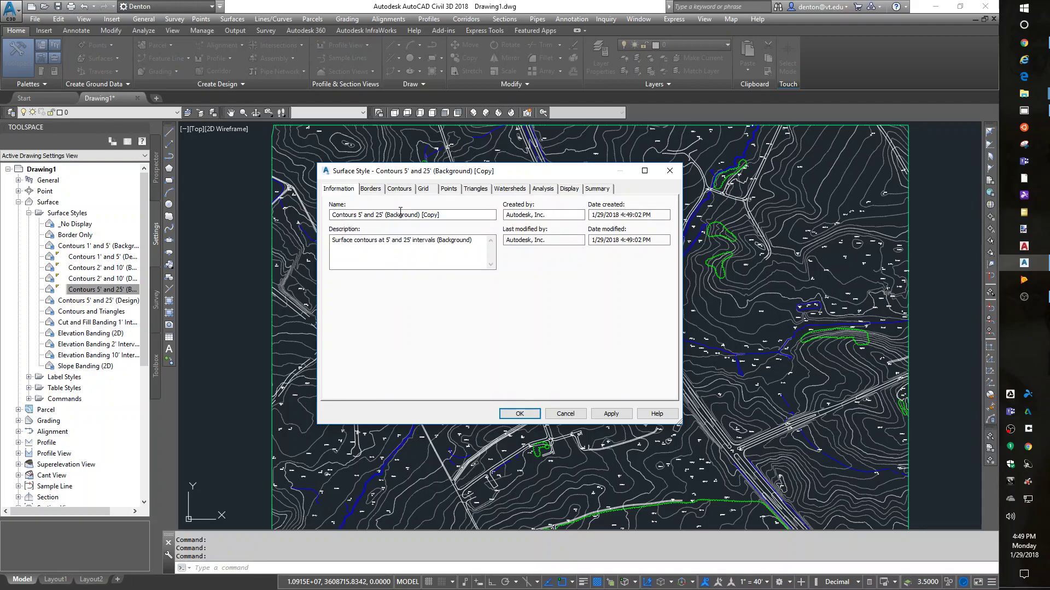
pyautogui.click(331, 215)
pyautogui.moveTo(356, 214); pyautogui.dragTo(325, 213)
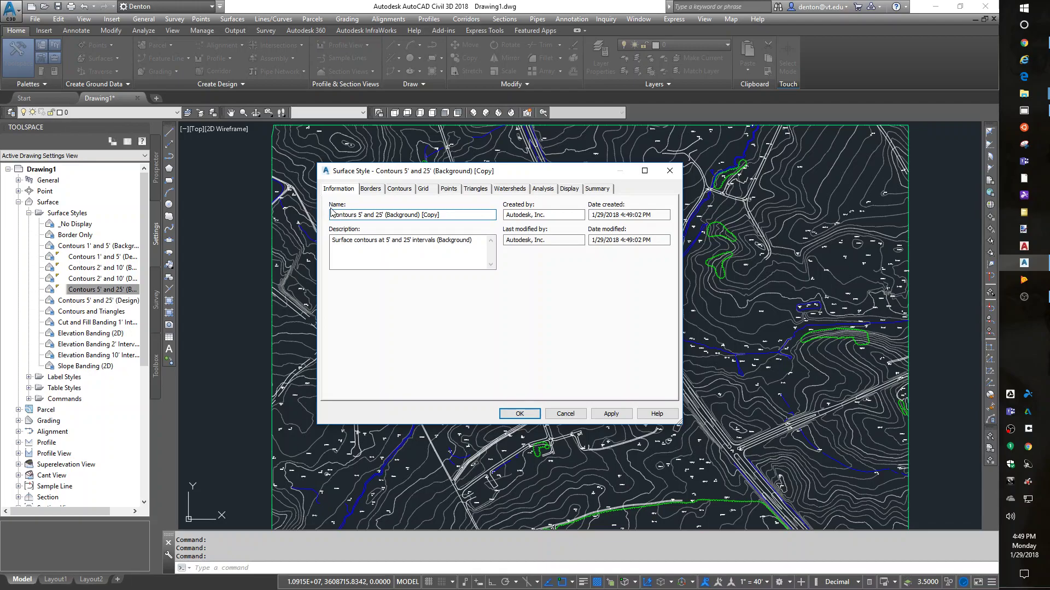
pyautogui.moveTo(331, 214); pyautogui.dragTo(356, 215)
pyautogui.press('BackSpace')
# Step: Save the renamed style and assign 5' and 25' watershed to Existing Ground
pyautogui.press('Return')
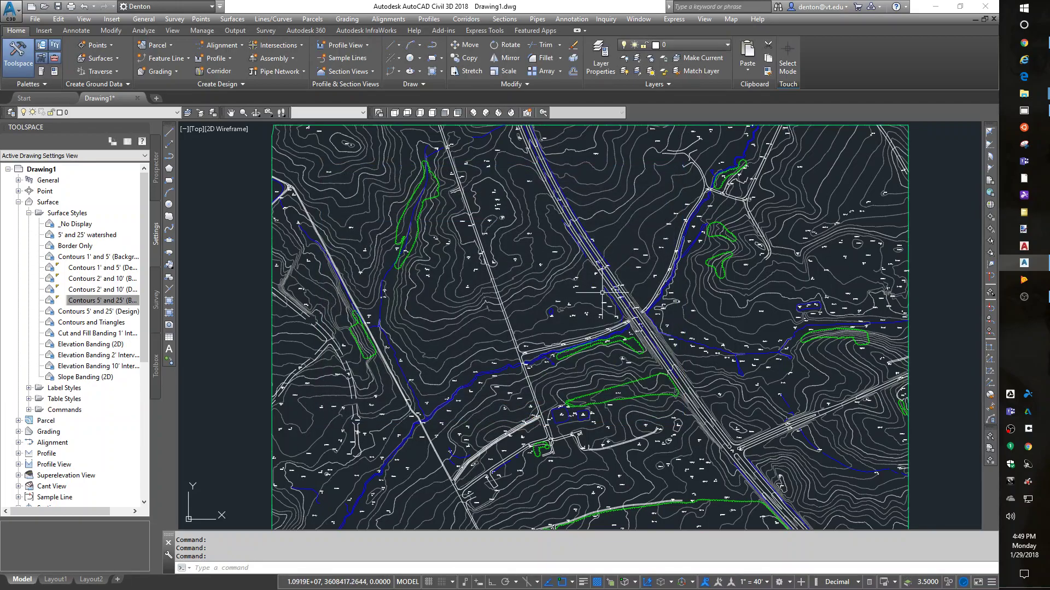
pyautogui.click(159, 168)
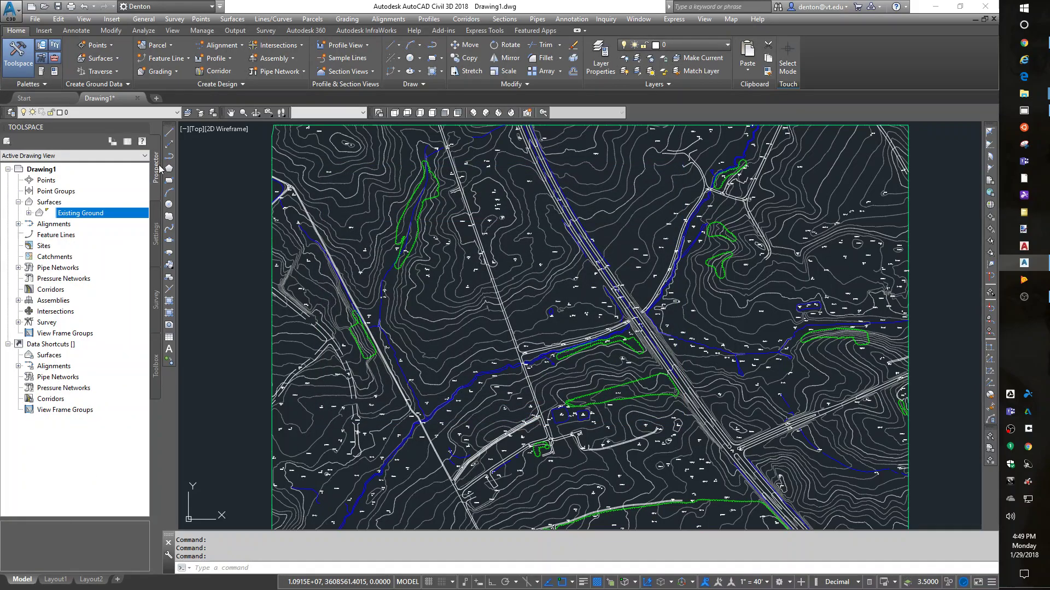
pyautogui.rightClick(79, 214)
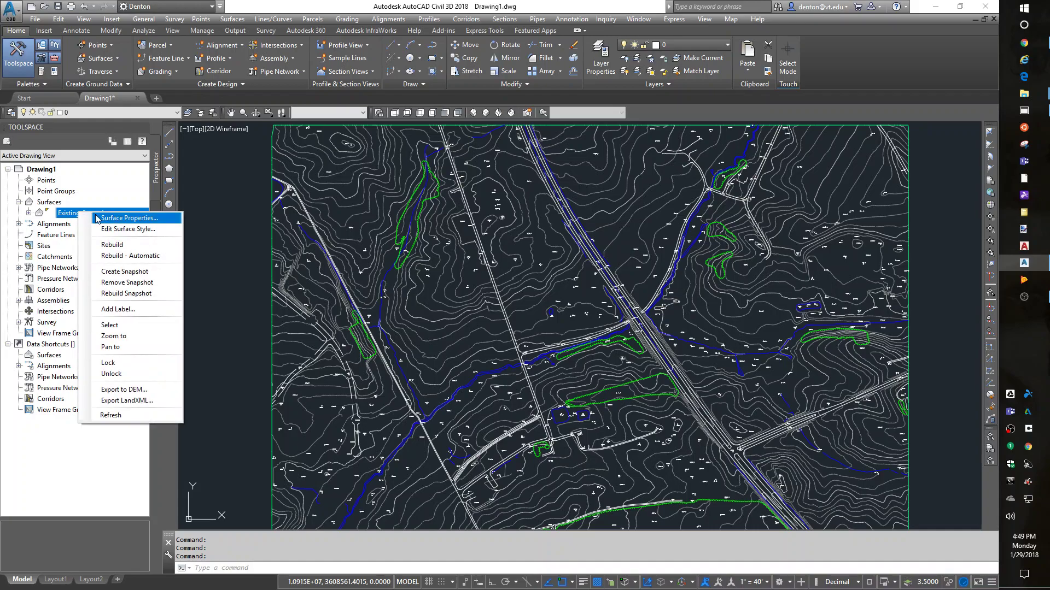
pyautogui.click(129, 218)
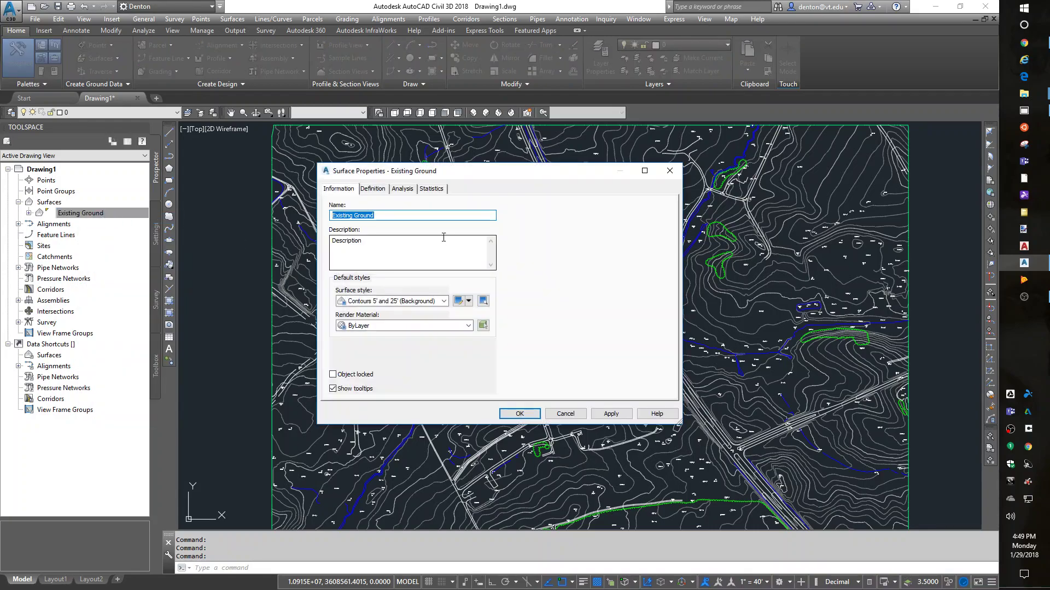
pyautogui.click(414, 300)
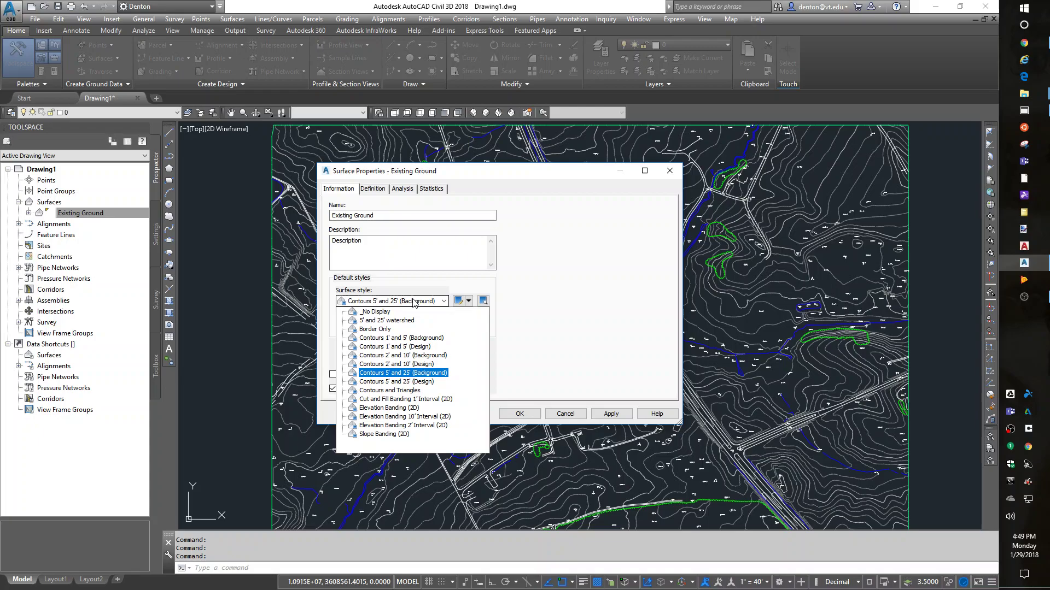
pyautogui.click(411, 321)
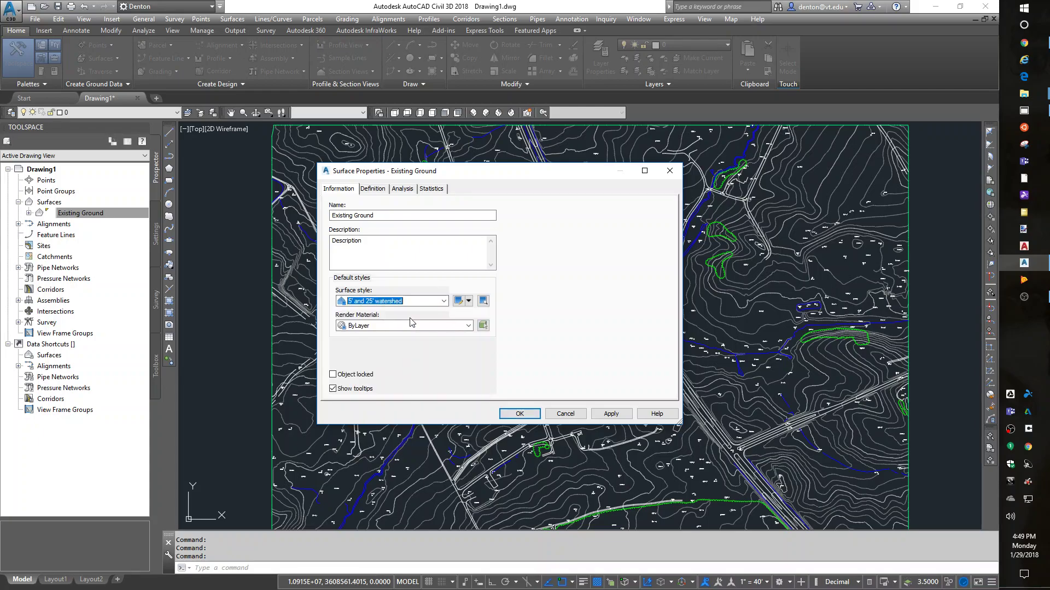
pyautogui.click(519, 414)
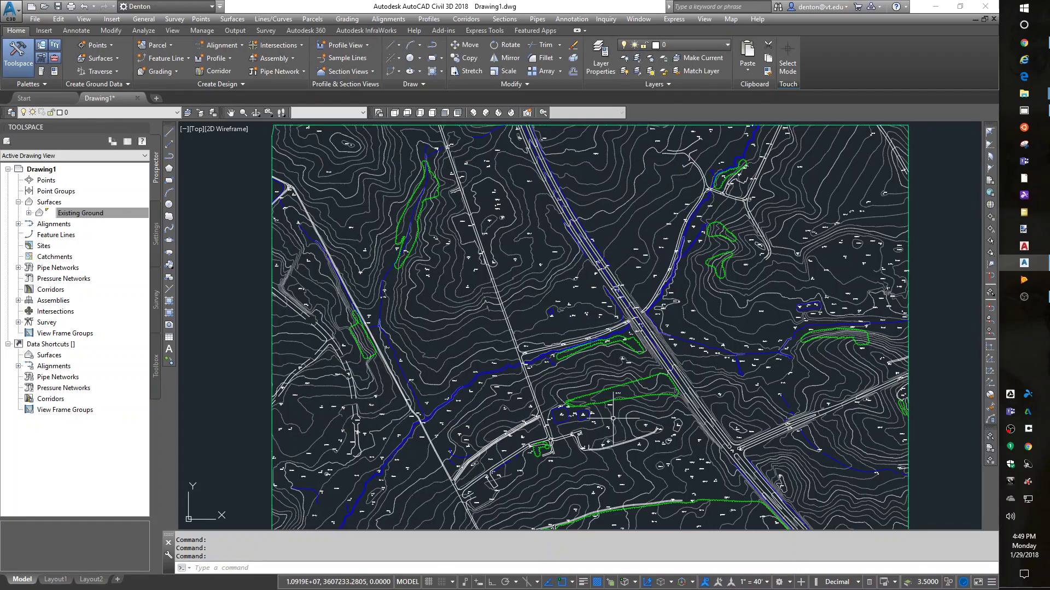
# Step: Turn on the Watersheds component in the surface style's Display settings
pyautogui.rightClick(68, 213)
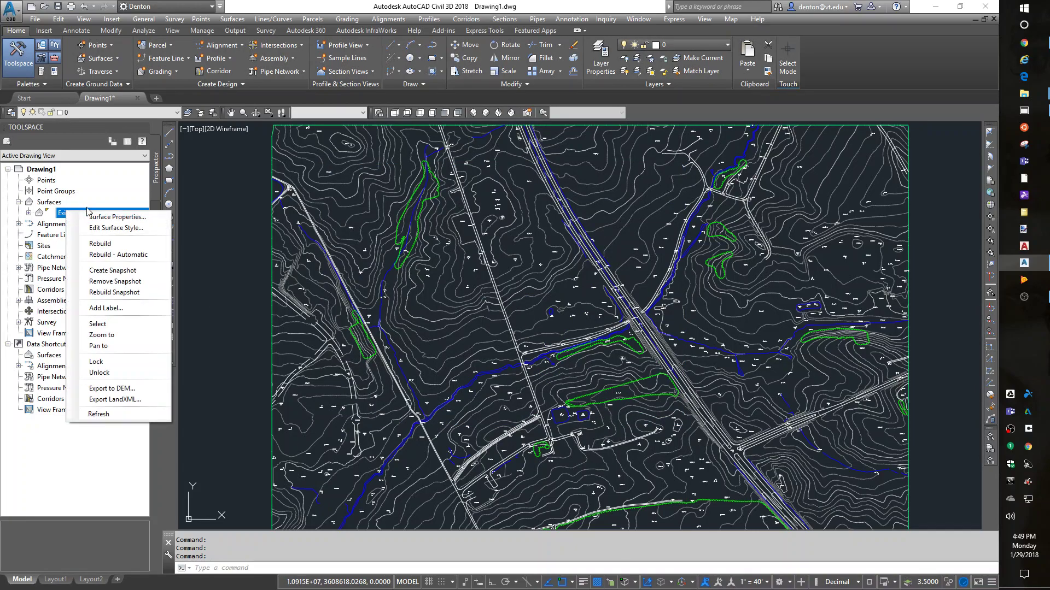
pyautogui.click(97, 225)
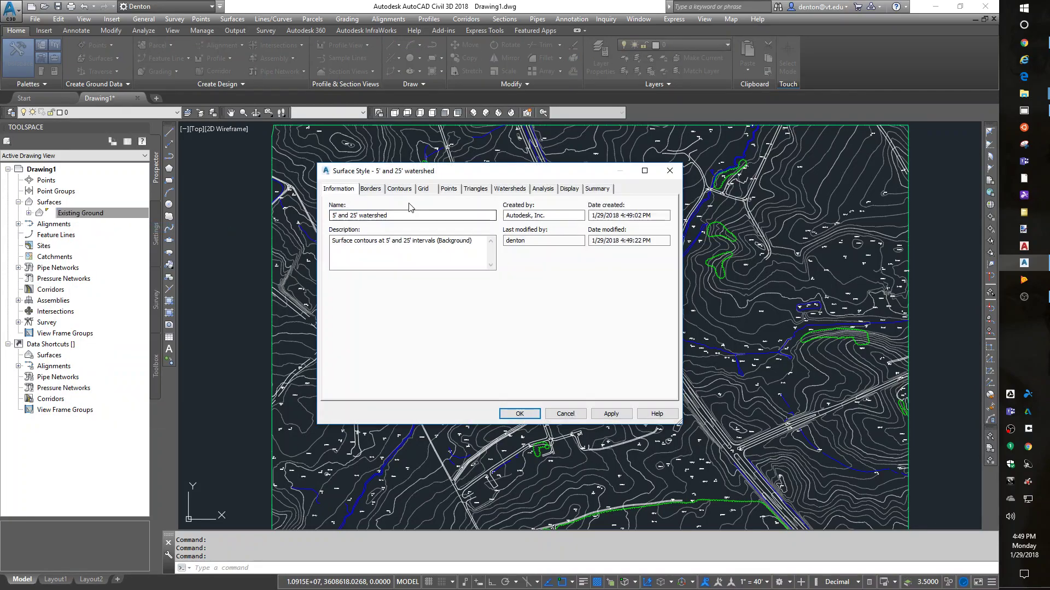
pyautogui.click(571, 190)
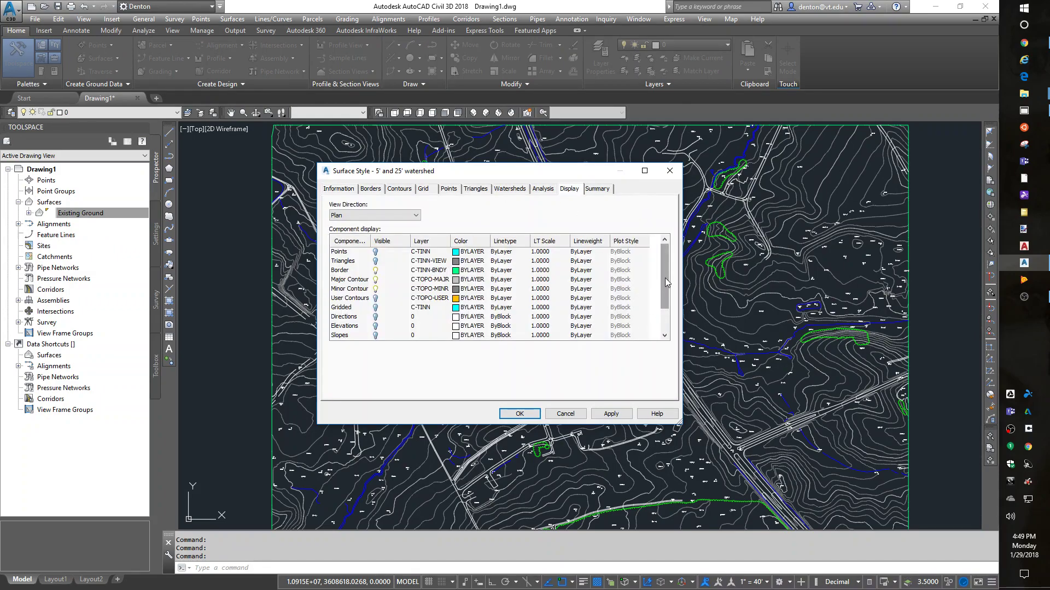
pyautogui.moveTo(667, 282); pyautogui.dragTo(671, 306)
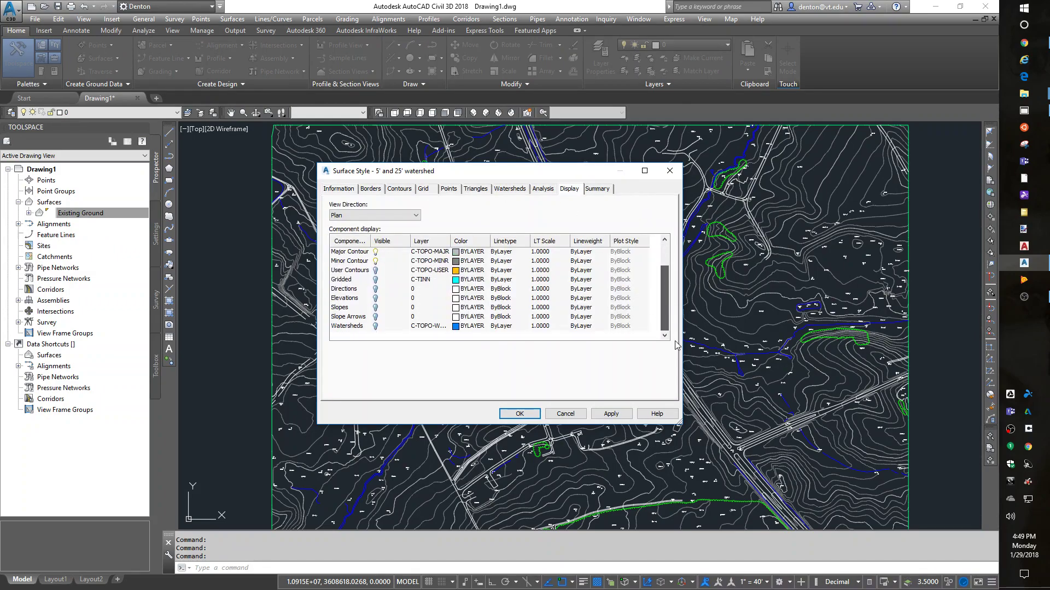
pyautogui.click(375, 328)
pyautogui.click(516, 416)
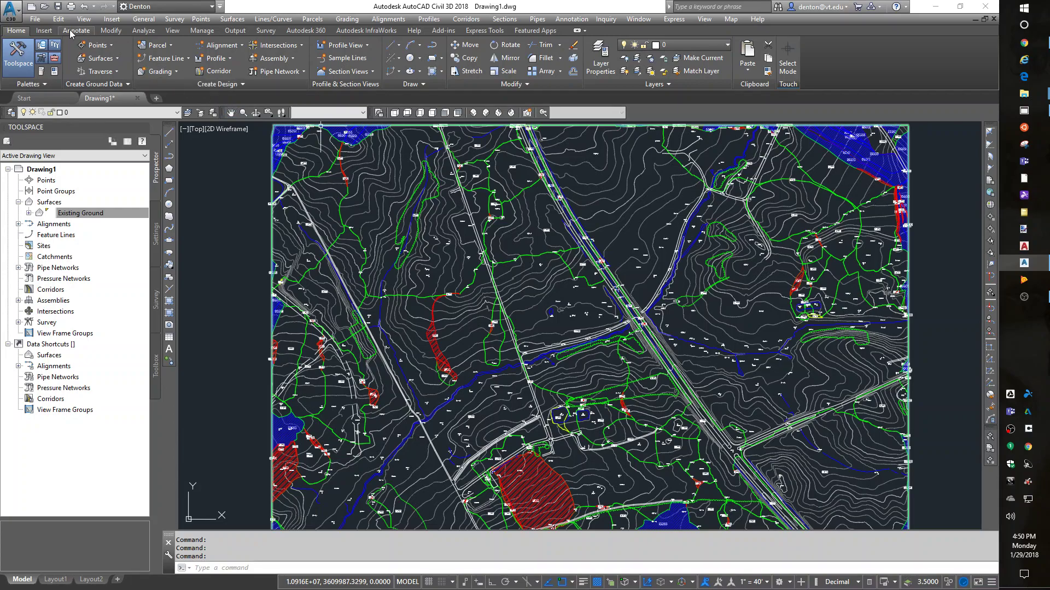
# Step: Start the Water Drop flow path tool with default settings, with object snap and tracking off
pyautogui.click(144, 31)
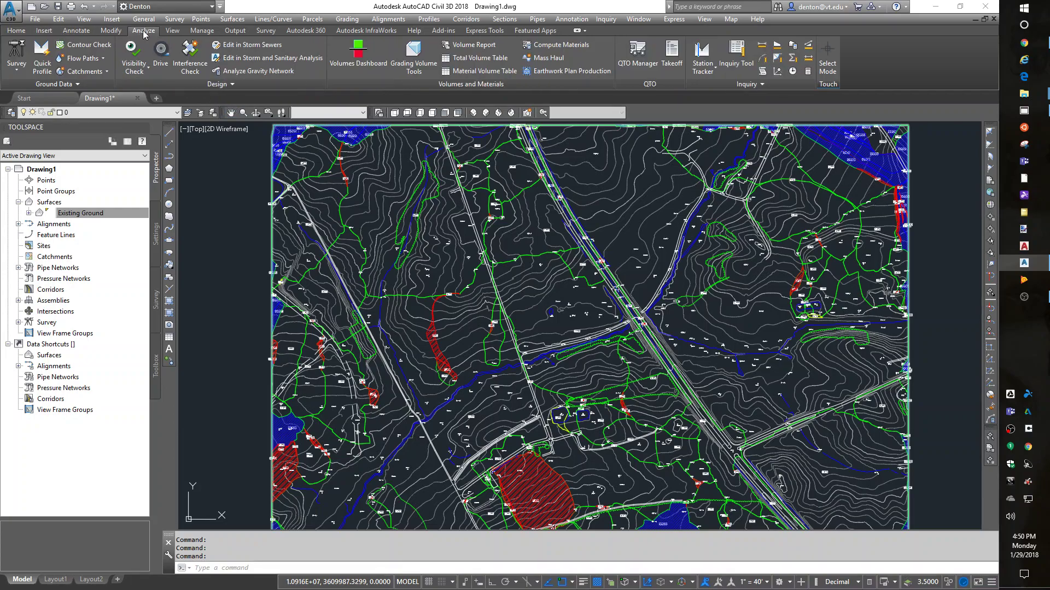
pyautogui.click(102, 58)
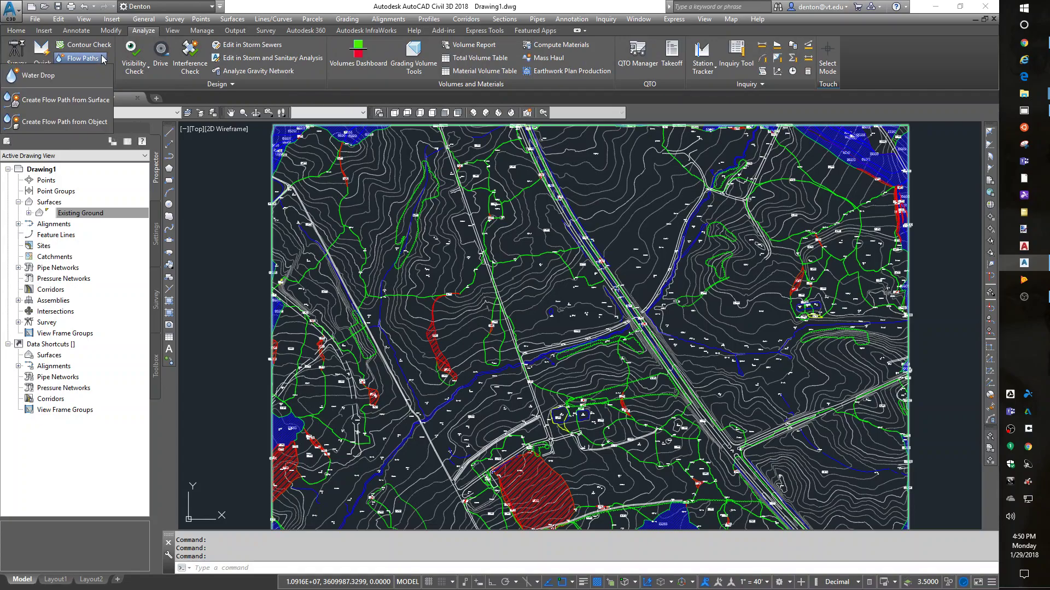
pyautogui.click(80, 75)
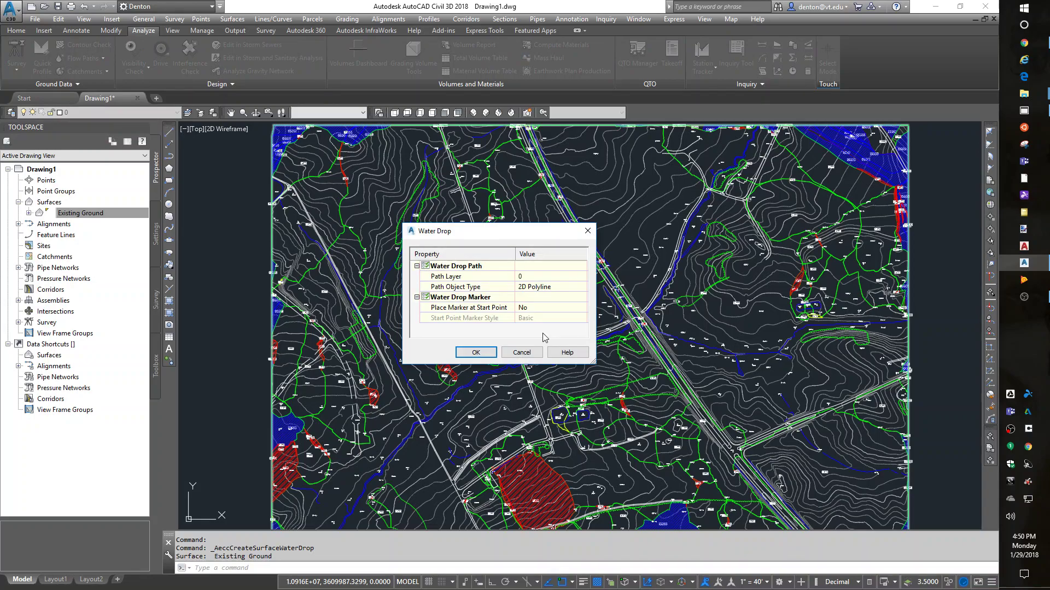
pyautogui.click(474, 353)
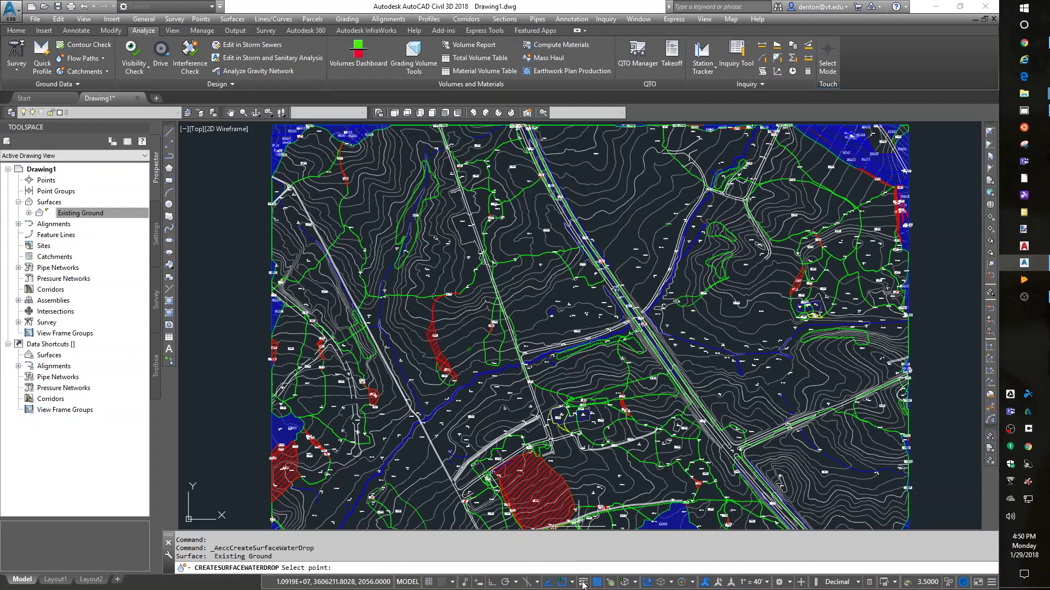
pyautogui.click(548, 583)
pyautogui.click(561, 582)
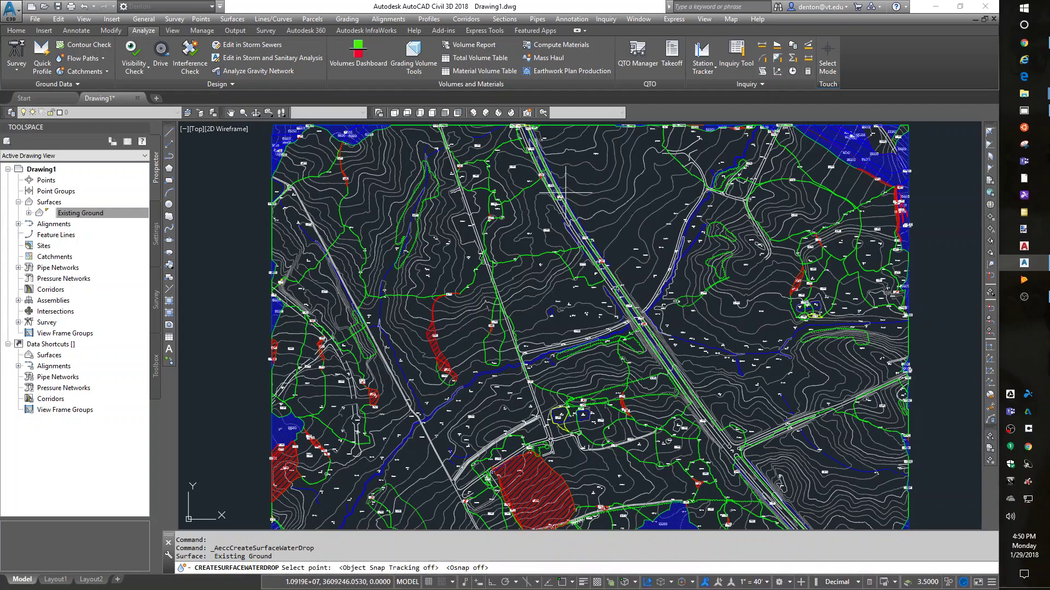
# Step: Drop water at seven points on the surface, the last one toward the highway
pyautogui.click(634, 223)
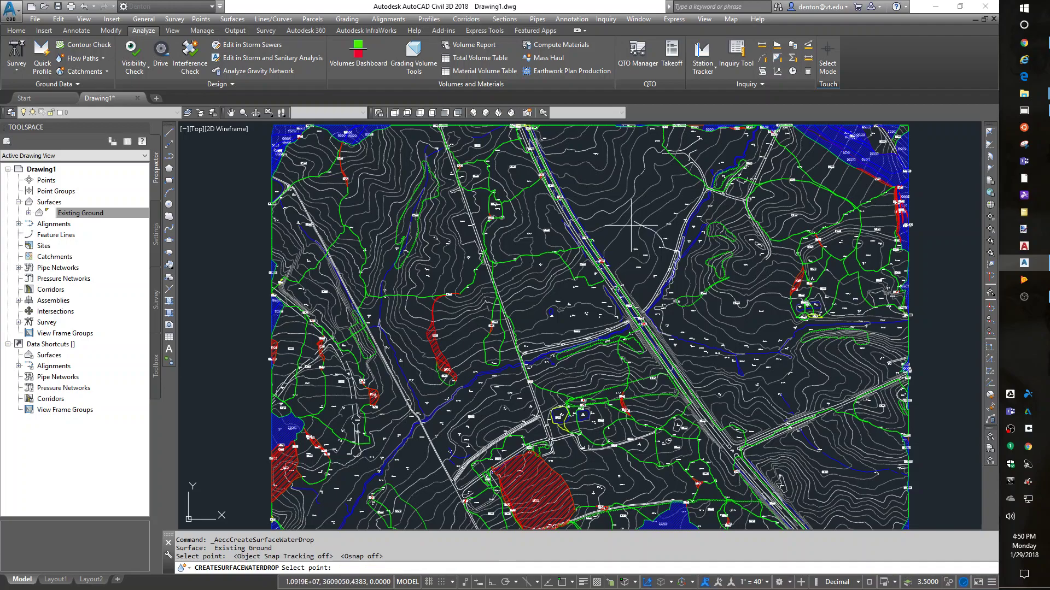
pyautogui.click(619, 193)
pyautogui.click(619, 162)
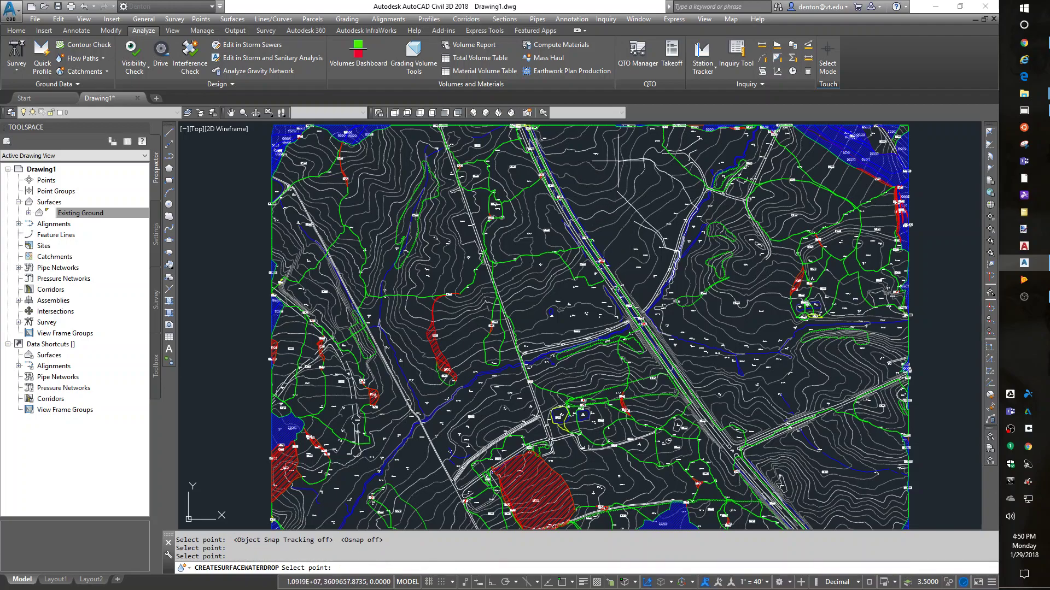
pyautogui.click(602, 175)
pyautogui.click(635, 174)
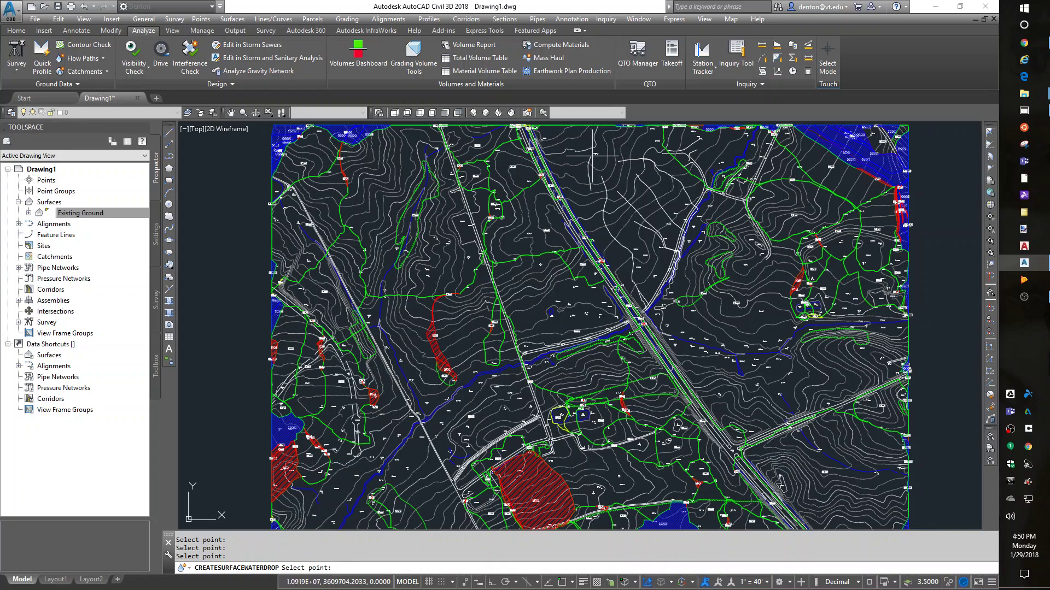
pyautogui.click(592, 194)
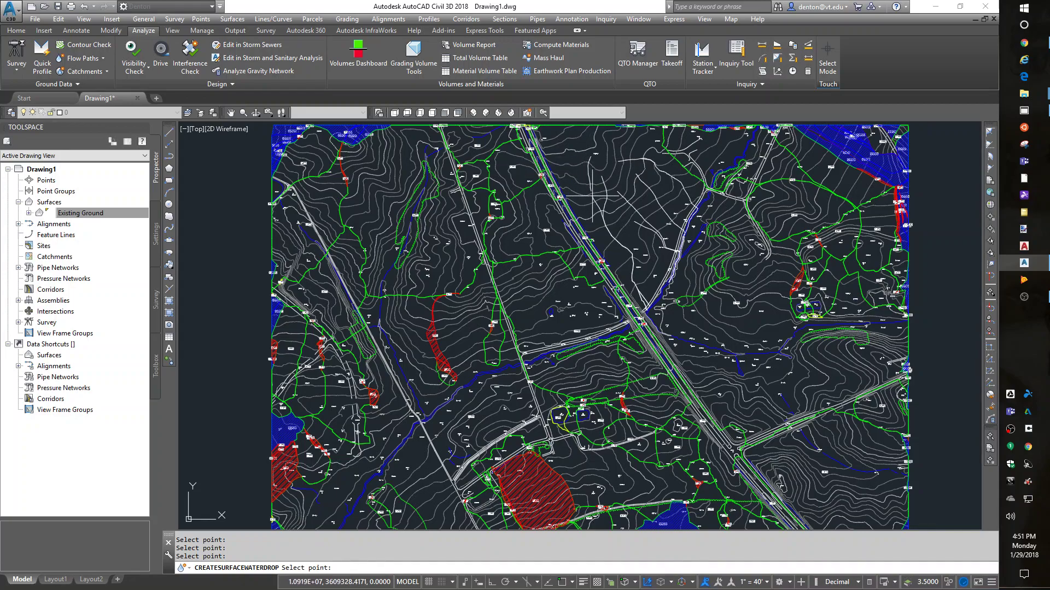
pyautogui.click(760, 316)
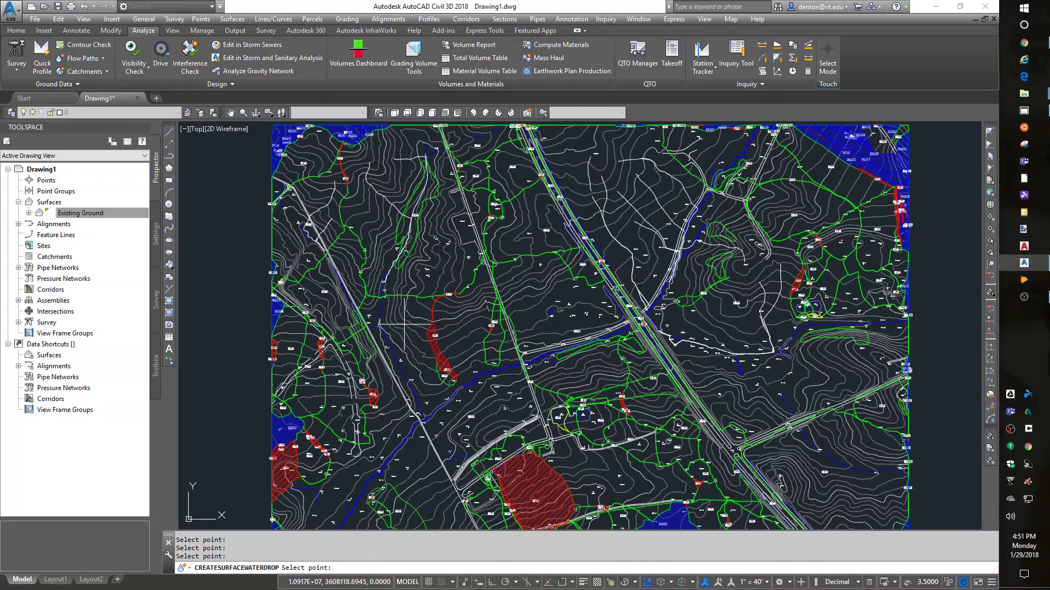
pyautogui.write('l')
pyautogui.press('Return')
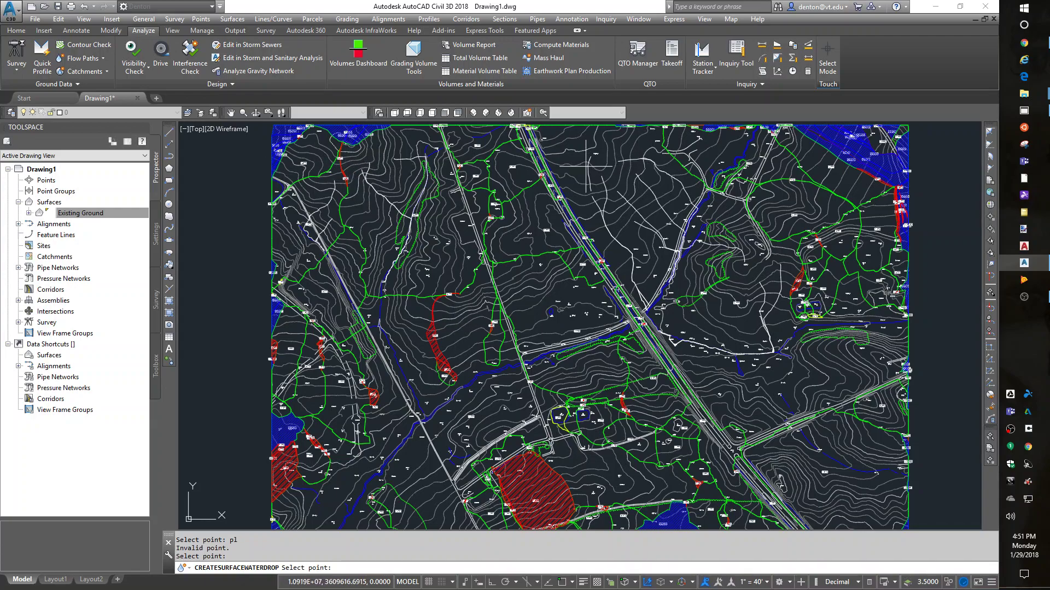
# Step: End the water drop command and draw a three-vertex polyline (PL) across the site
pyautogui.press('Return')
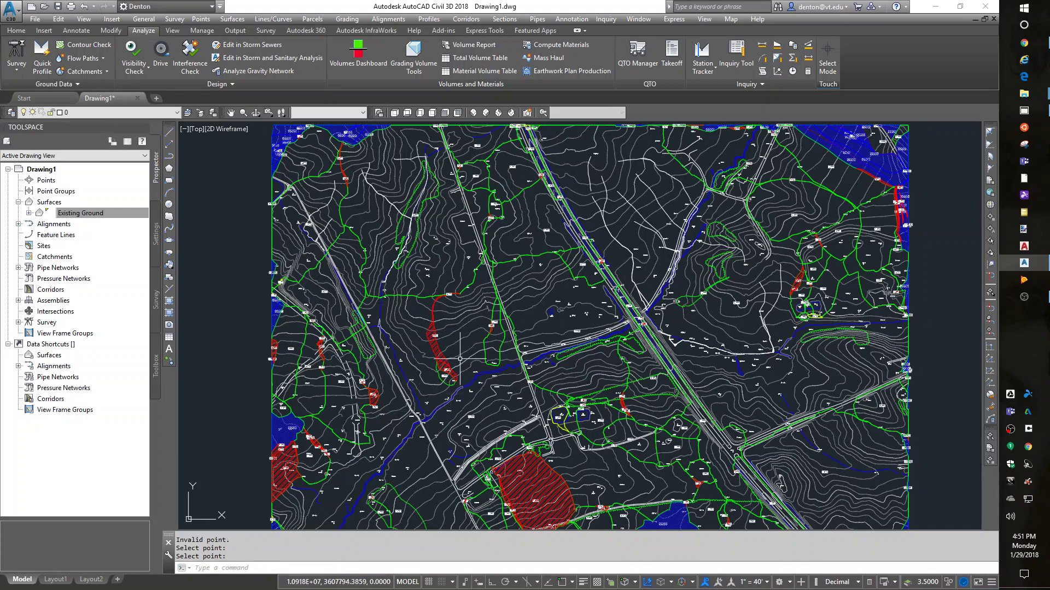
pyautogui.write('pl')
pyautogui.press('Return')
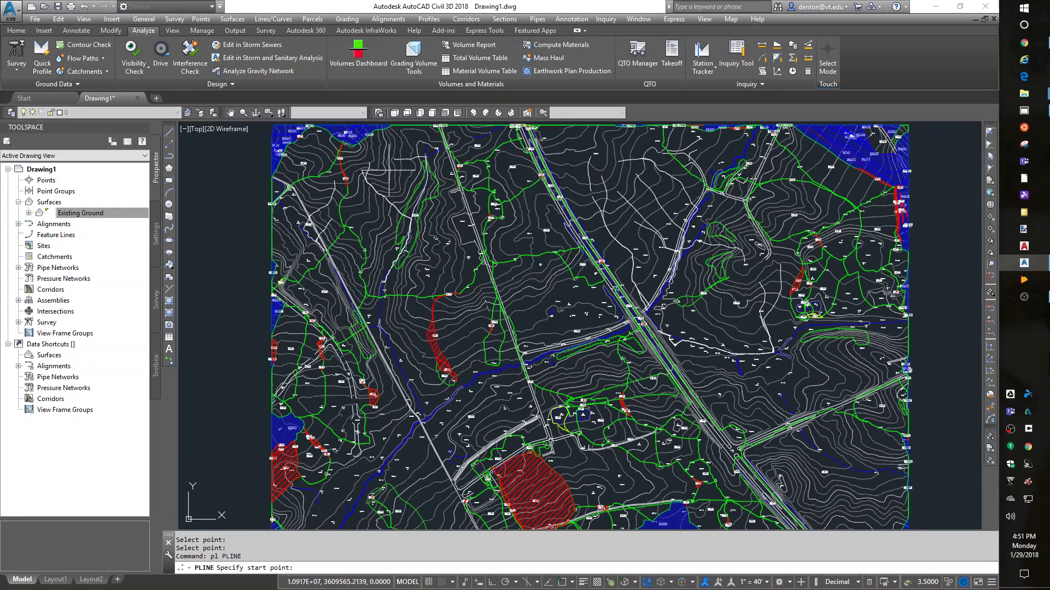
pyautogui.click(392, 164)
pyautogui.click(671, 164)
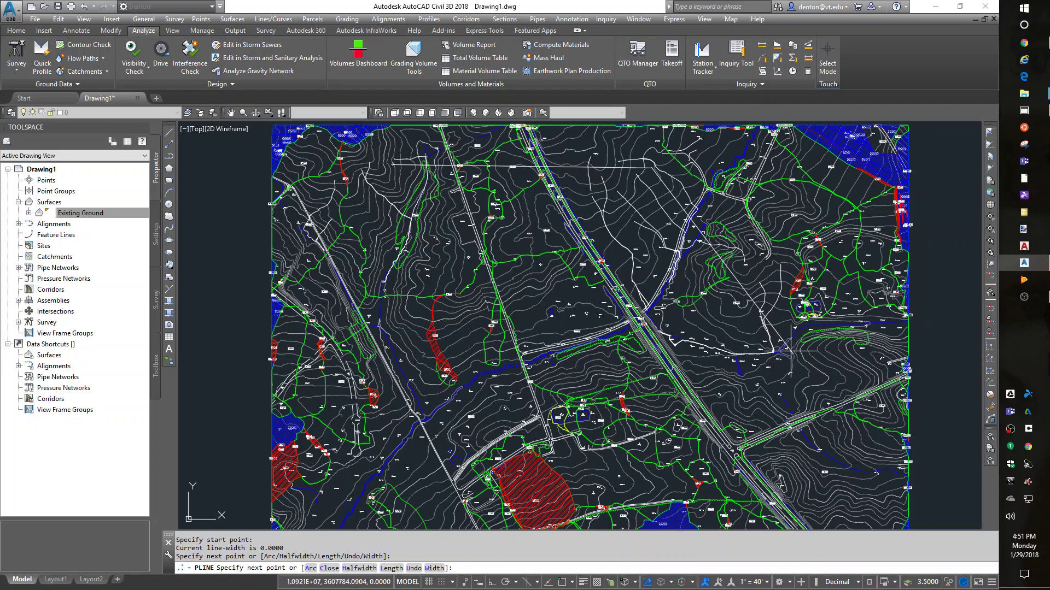
pyautogui.click(758, 350)
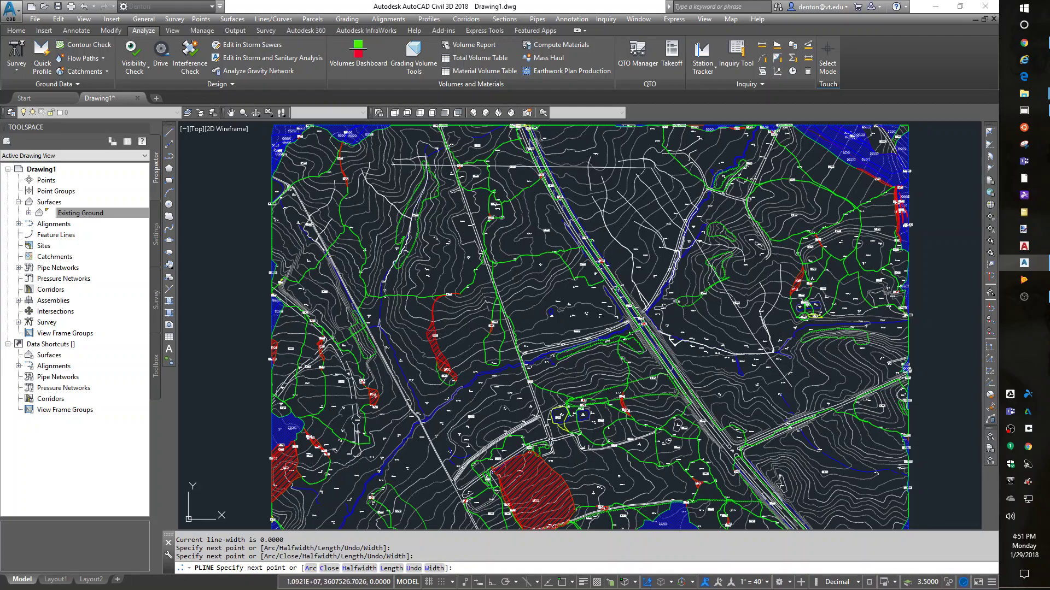
pyautogui.press('Return')
pyautogui.scroll(-4, 669, 380)
pyautogui.moveTo(711, 346); pyautogui.dragTo(509, 312, button='middle')
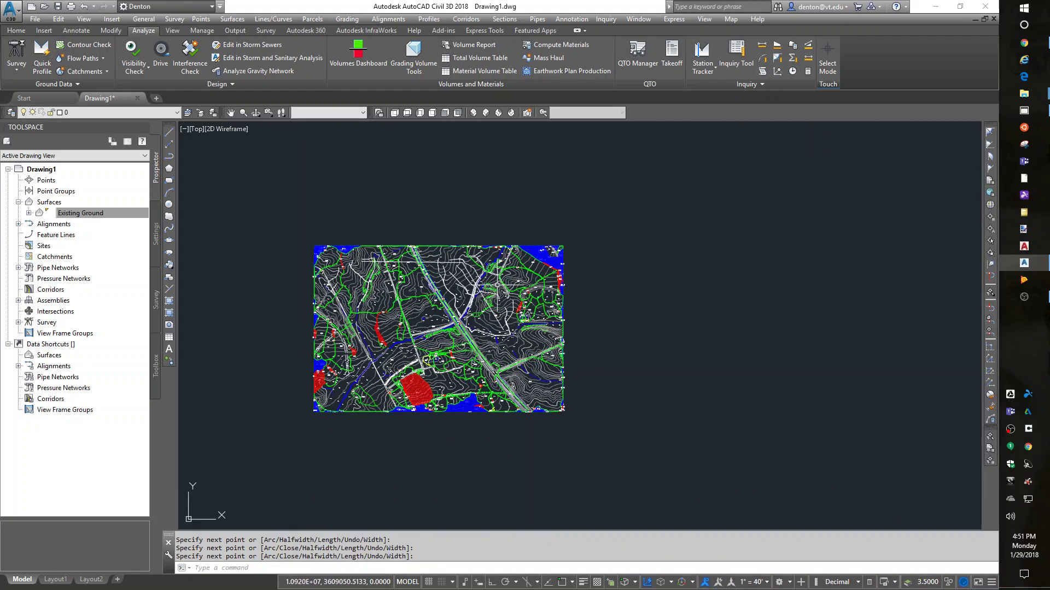
pyautogui.scroll(4, 353, 260)
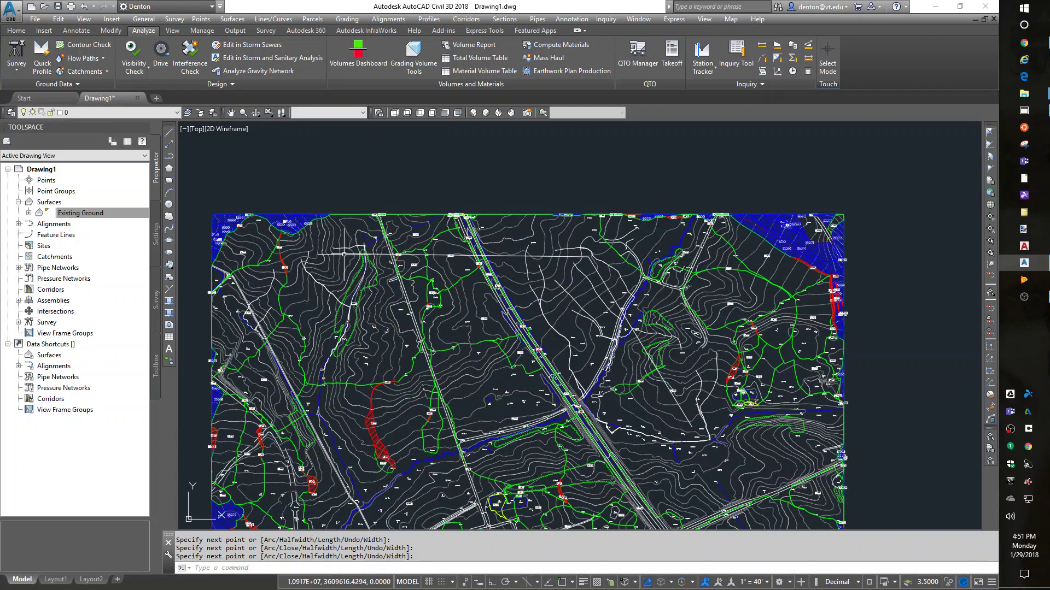
# Step: Create a quick profile of the polyline on Existing Ground, placing the view right of the map
pyautogui.click(344, 254)
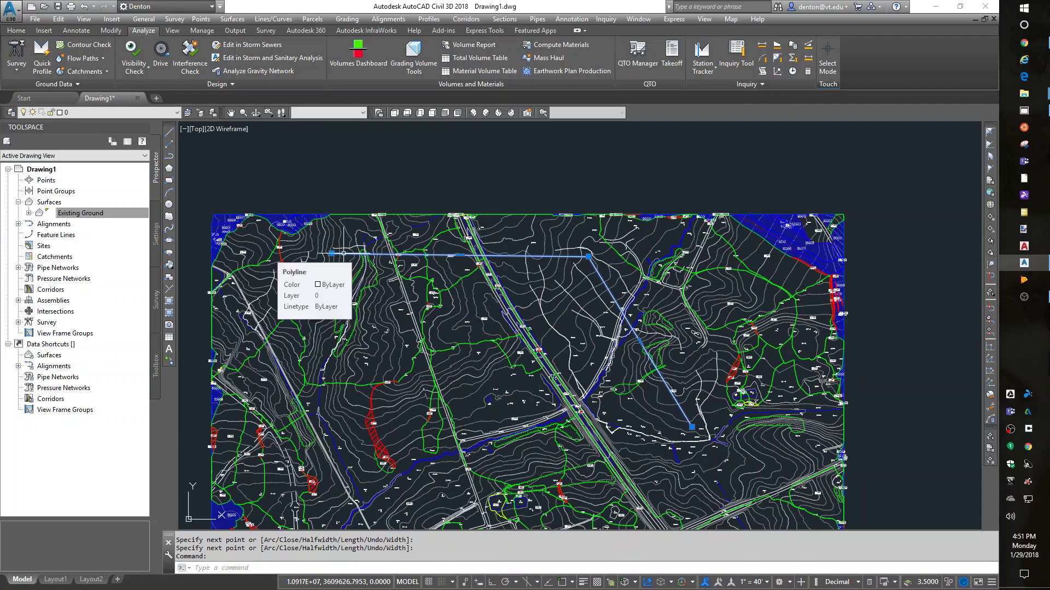
pyautogui.rightClick(344, 254)
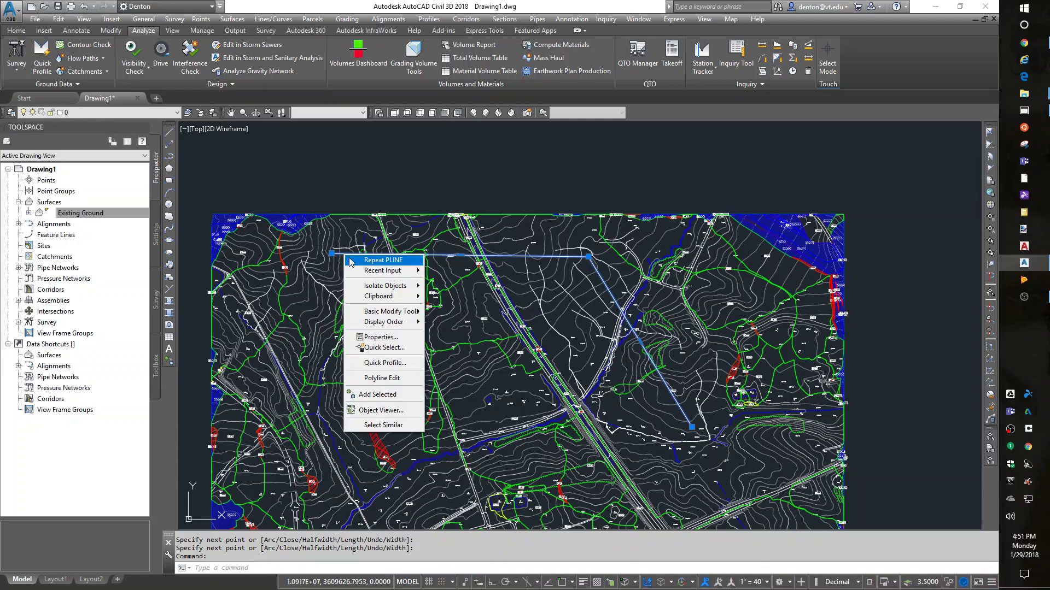
pyautogui.click(370, 363)
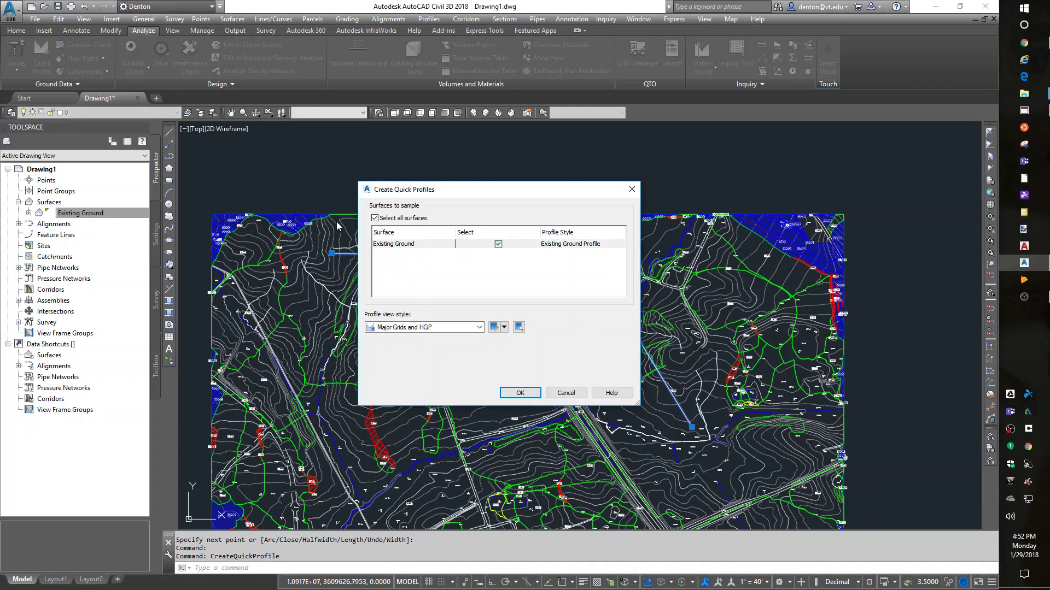
pyautogui.click(520, 393)
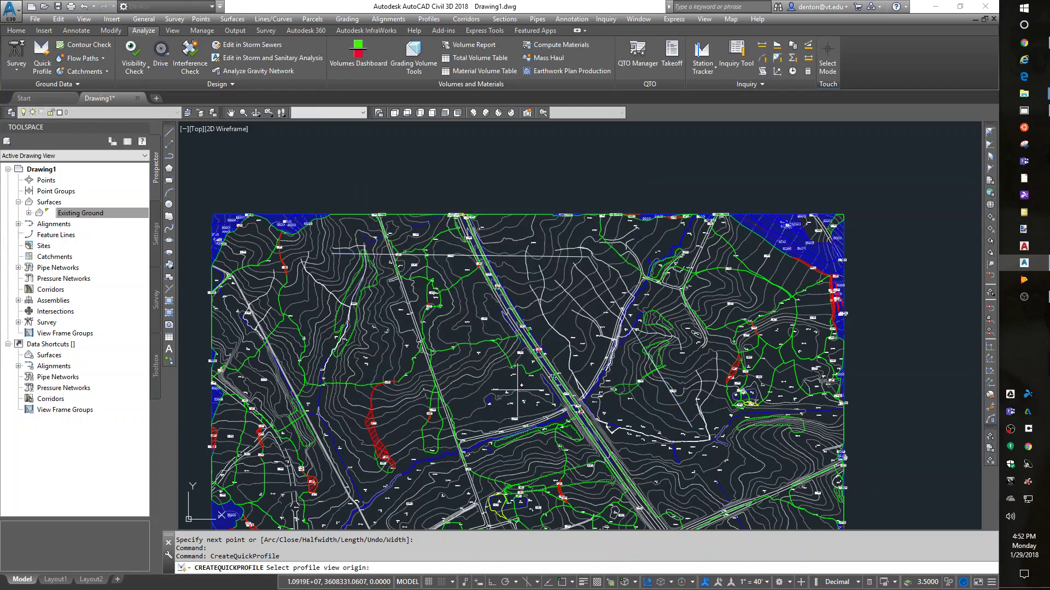
pyautogui.click(924, 254)
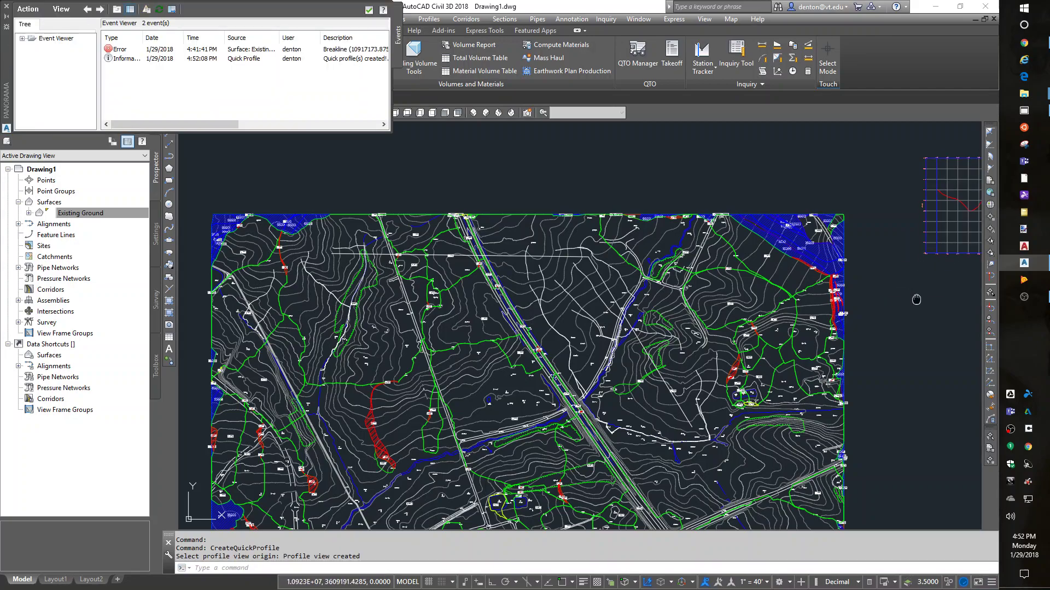
pyautogui.moveTo(916, 300)
pyautogui.mouseDown(button='middle')
pyautogui.moveTo(525, 307)
pyautogui.moveTo(544, 302)
pyautogui.mouseUp(button='middle')
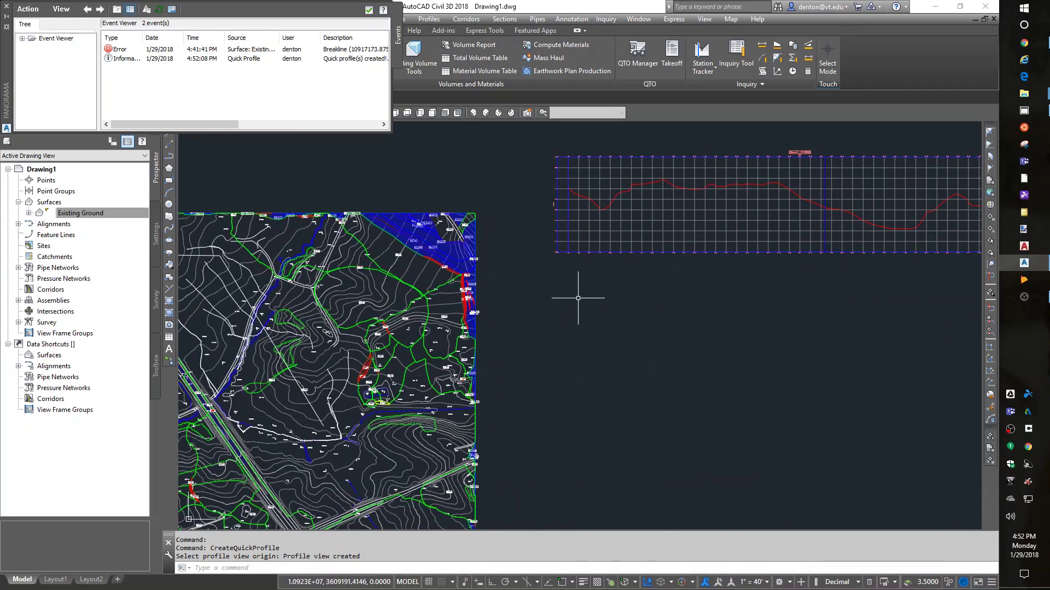
pyautogui.scroll(-2, 577, 298)
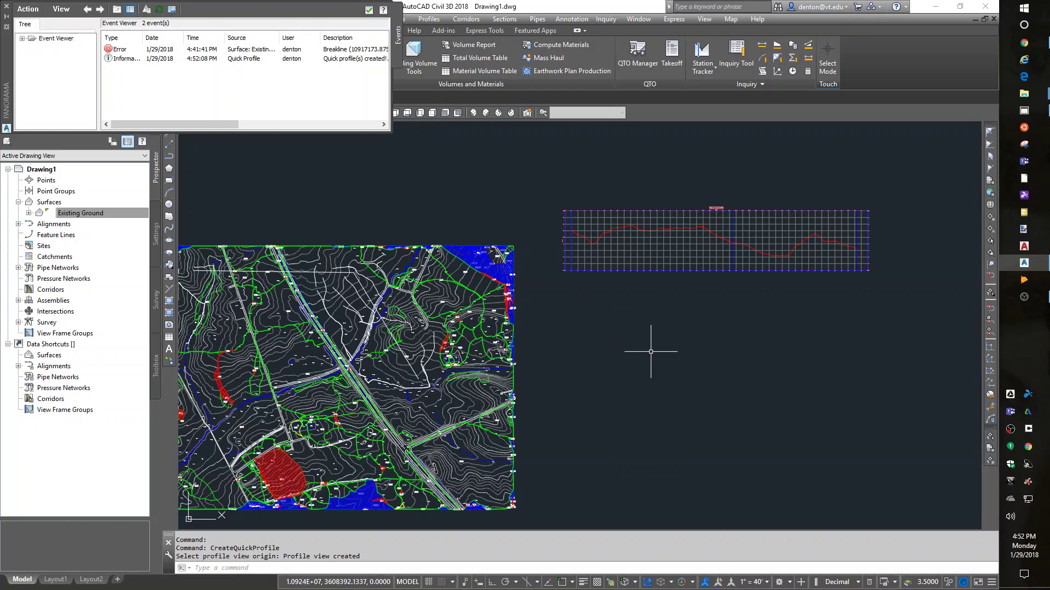
pyautogui.click(704, 243)
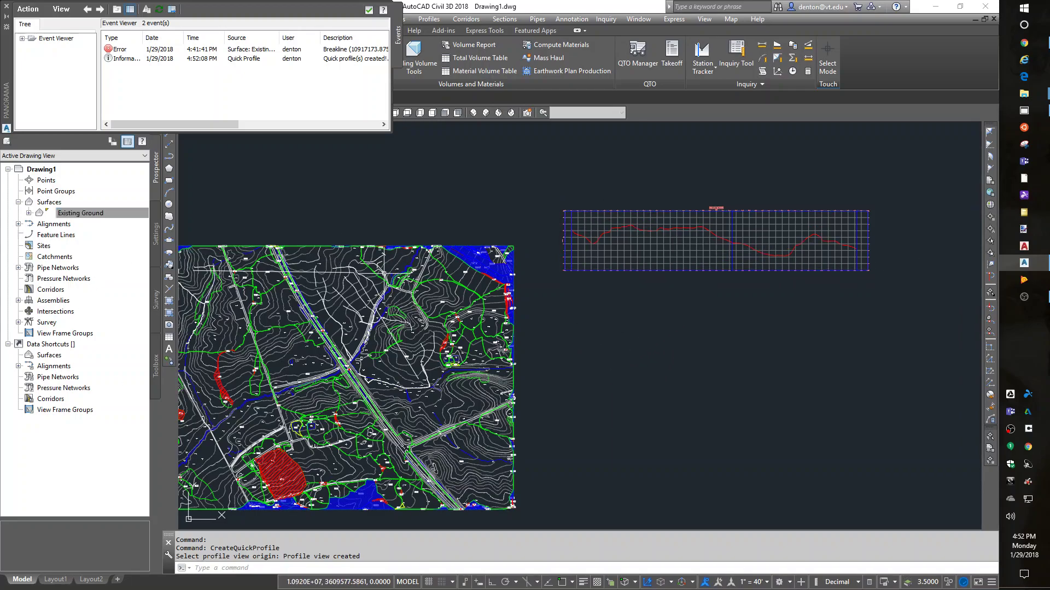
pyautogui.moveTo(344, 211); pyautogui.dragTo(390, 193, button='middle')
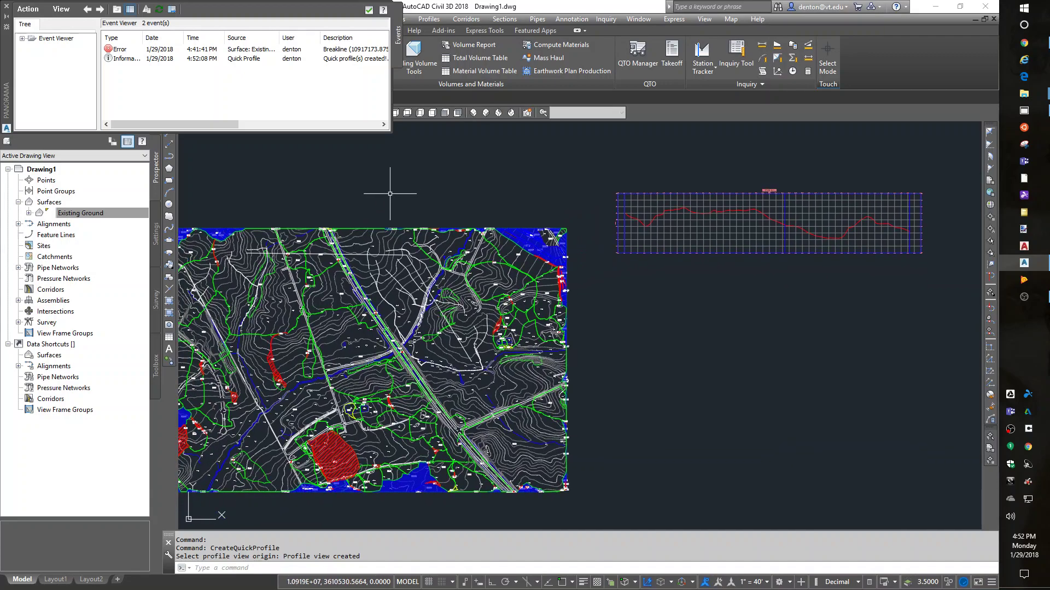
# Step: Grip-move the polyline's middle vertex and drag its end vertex further down-right, then press Esc
pyautogui.click(313, 254)
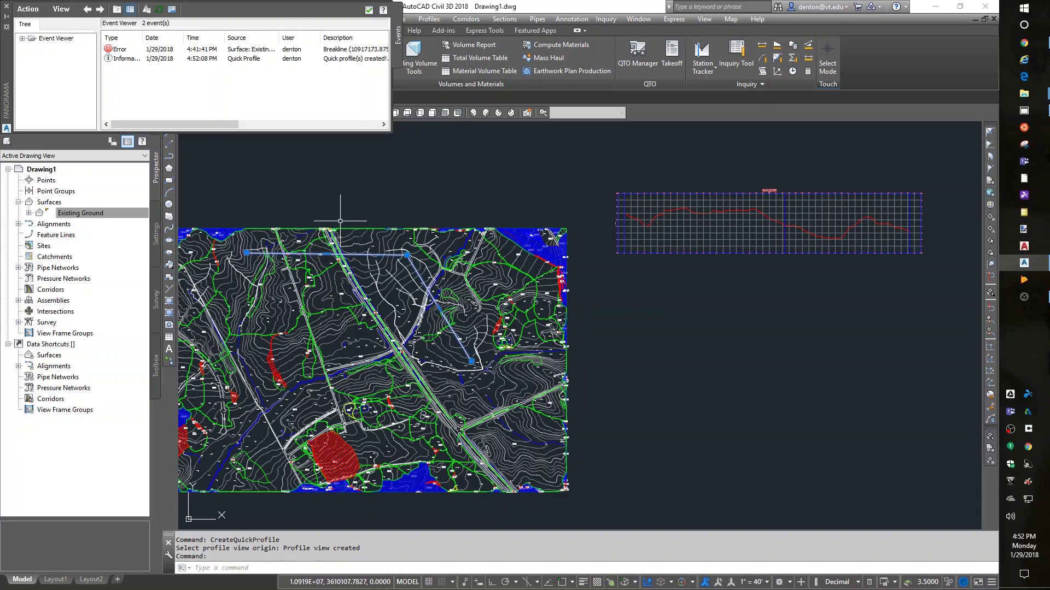
pyautogui.click(407, 254)
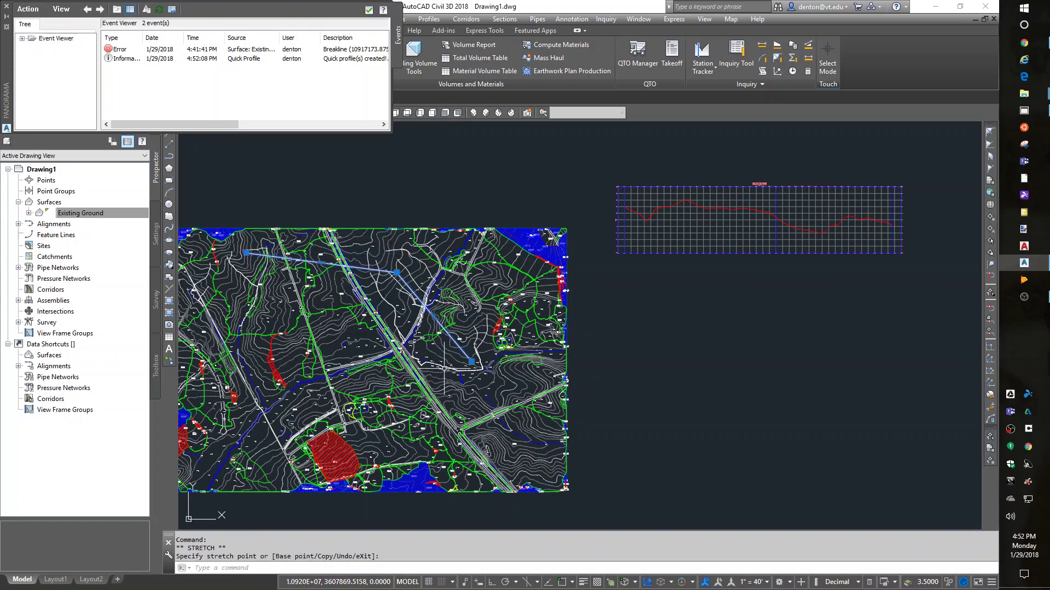
pyautogui.click(471, 362)
pyautogui.click(544, 409)
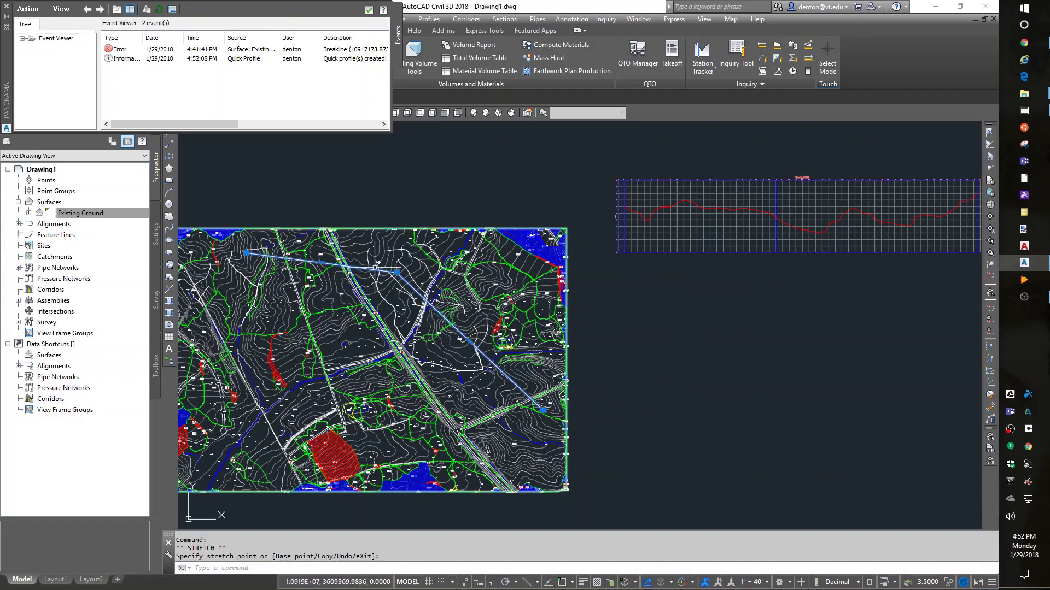
pyautogui.press('Escape')
pyautogui.press('Escape')
pyautogui.press('Escape')
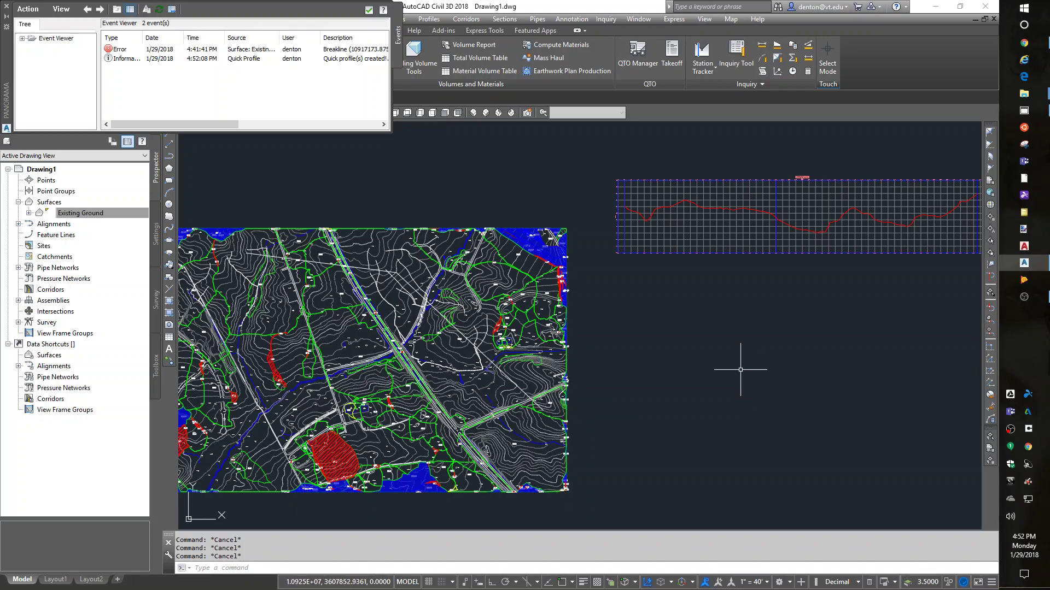
pyautogui.moveTo(769, 356); pyautogui.dragTo(732, 376, button='middle')
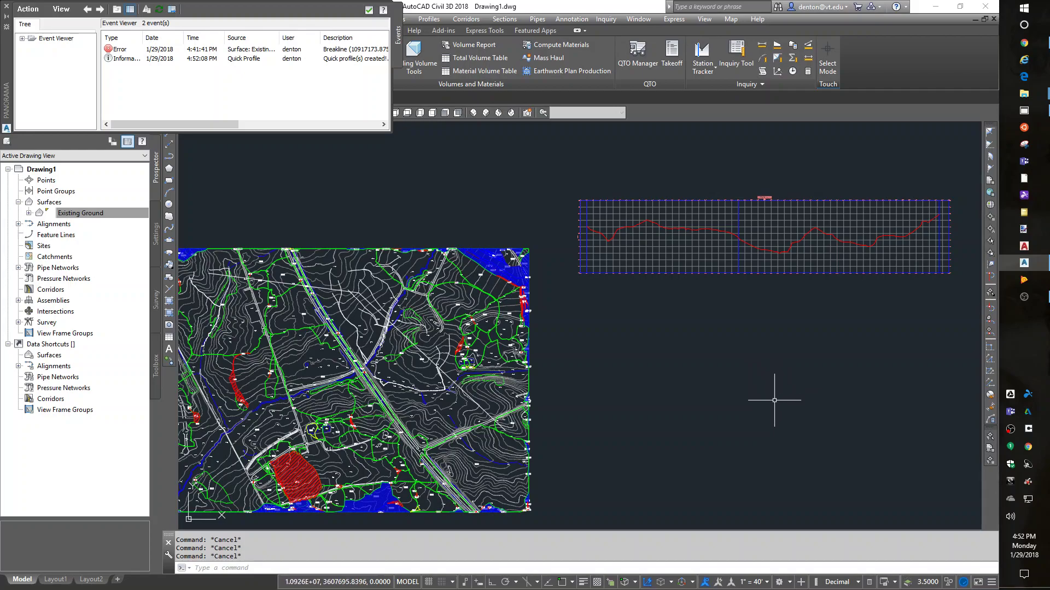
# Step: Erase the quick profile view grid and its profile line with the E command
pyautogui.write('e')
pyautogui.press('Return')
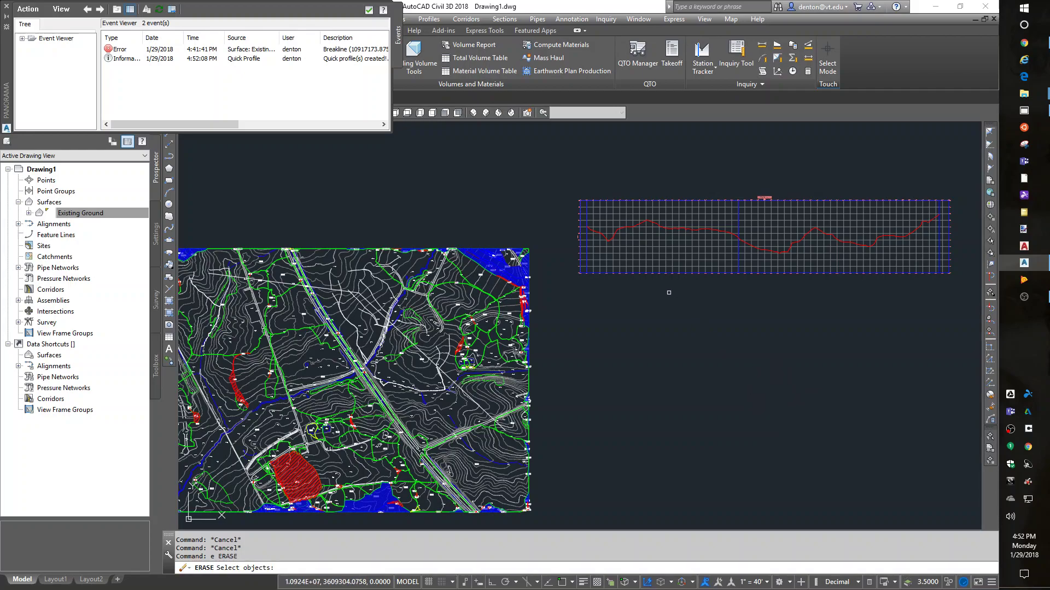
pyautogui.click(638, 253)
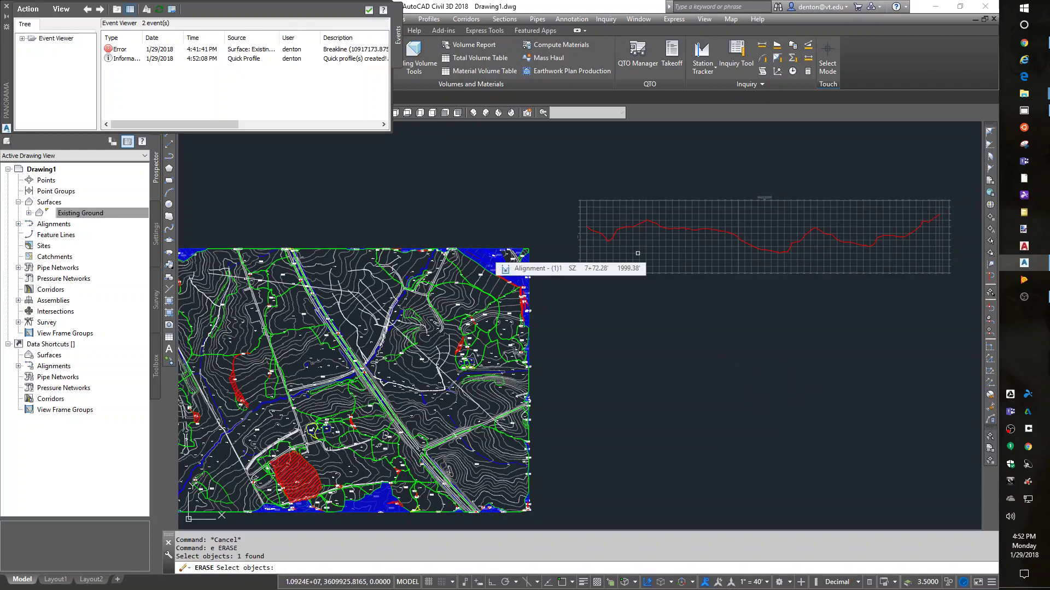
pyautogui.click(657, 223)
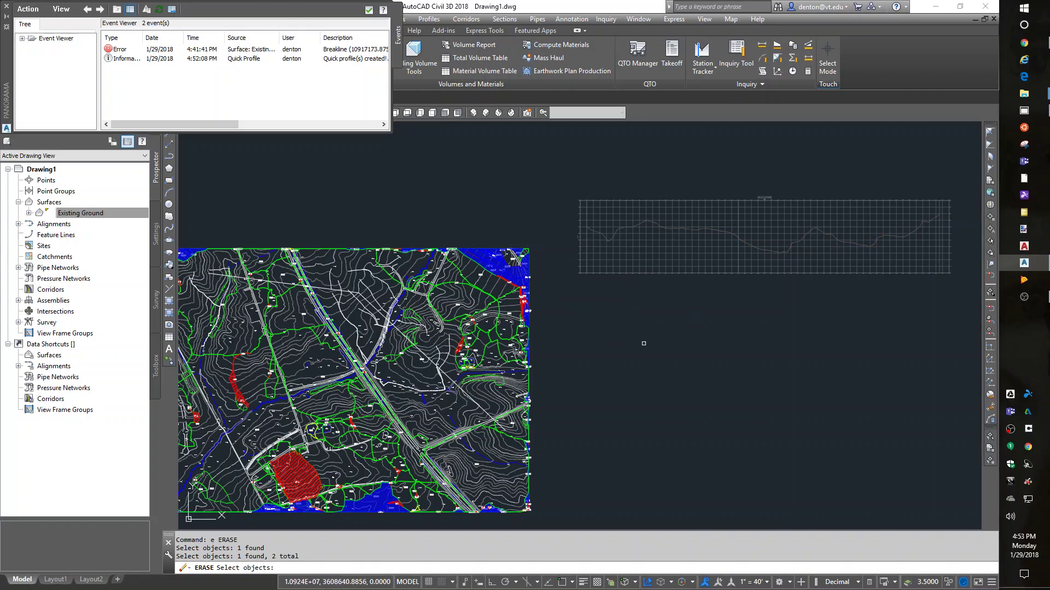
pyautogui.press('Return')
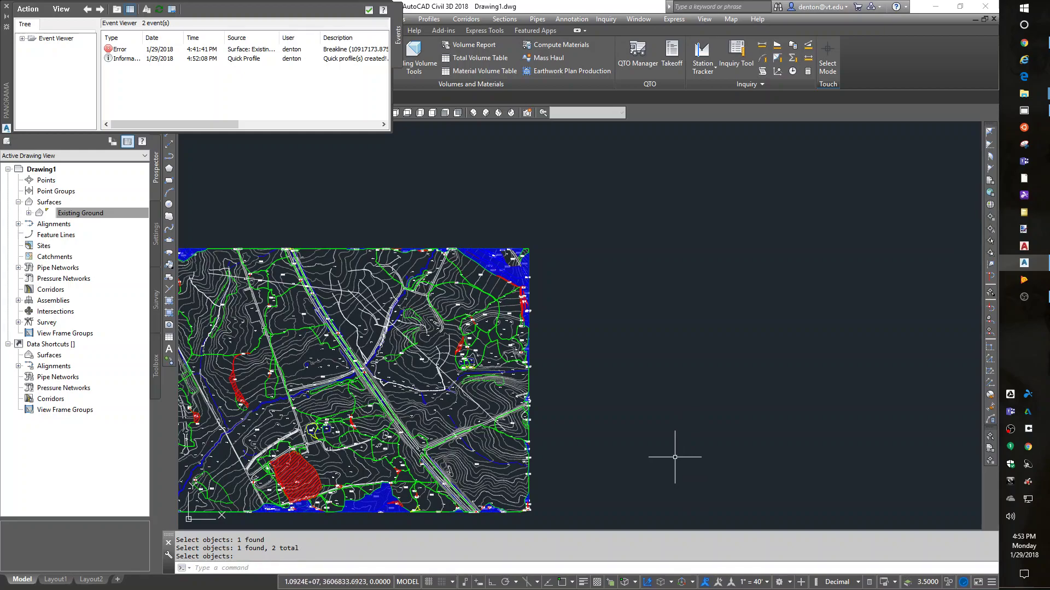
# Step: Check the command history, then cancel the repeated erase
pyautogui.hotkey('ctrl', 'F2')
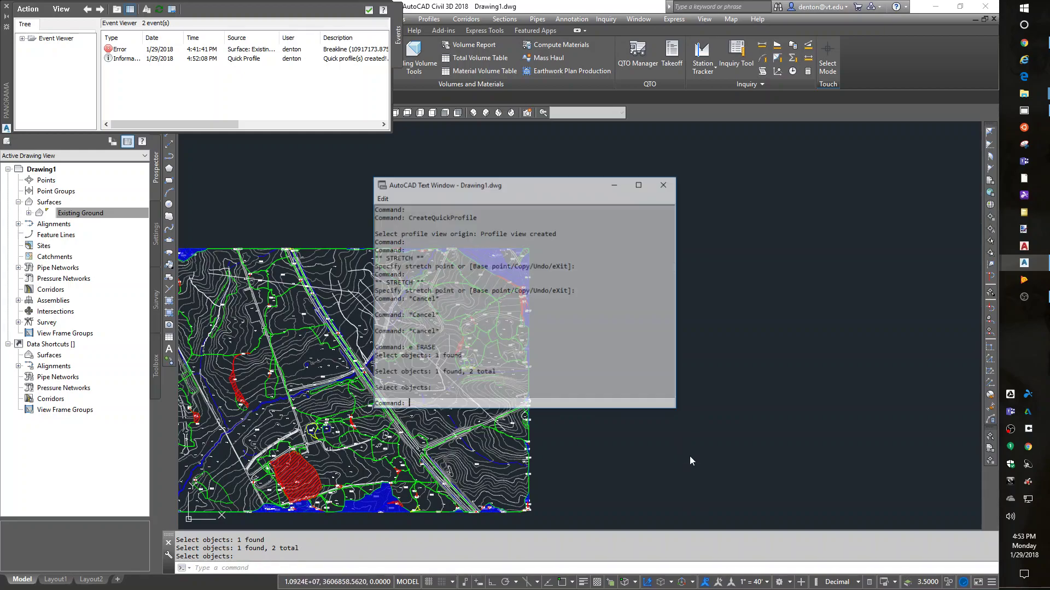
pyautogui.hotkey('ctrl', 'F2')
pyautogui.press('Return')
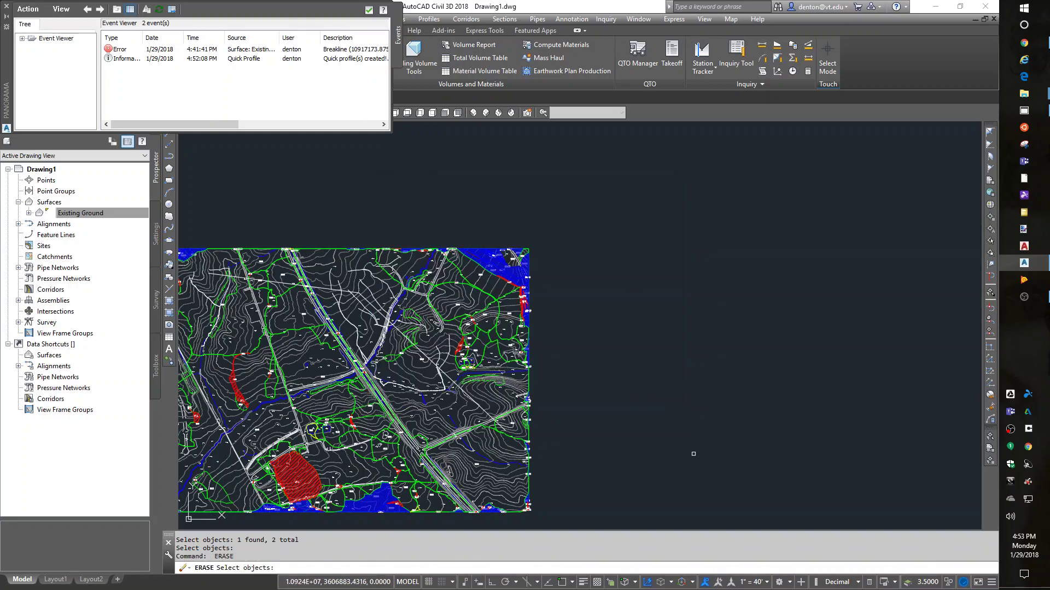
pyautogui.press('Escape')
pyautogui.press('Escape')
pyautogui.press('Escape')
pyautogui.press('Escape')
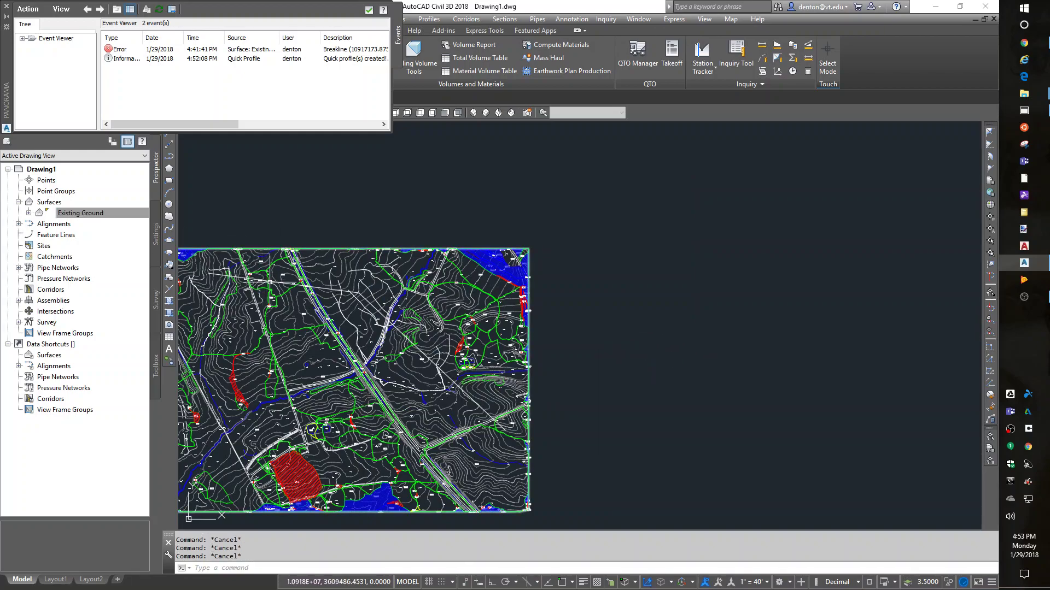
# Step: Create a quick profile of the site polyline with default settings, placed right of the map
pyautogui.click(270, 281)
pyautogui.rightClick(270, 281)
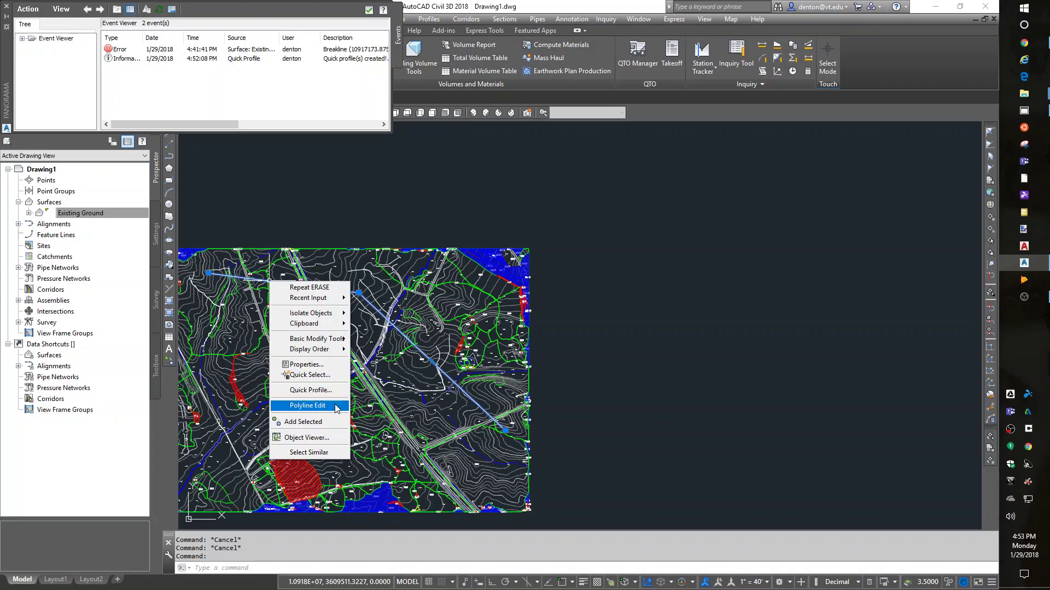
pyautogui.click(330, 390)
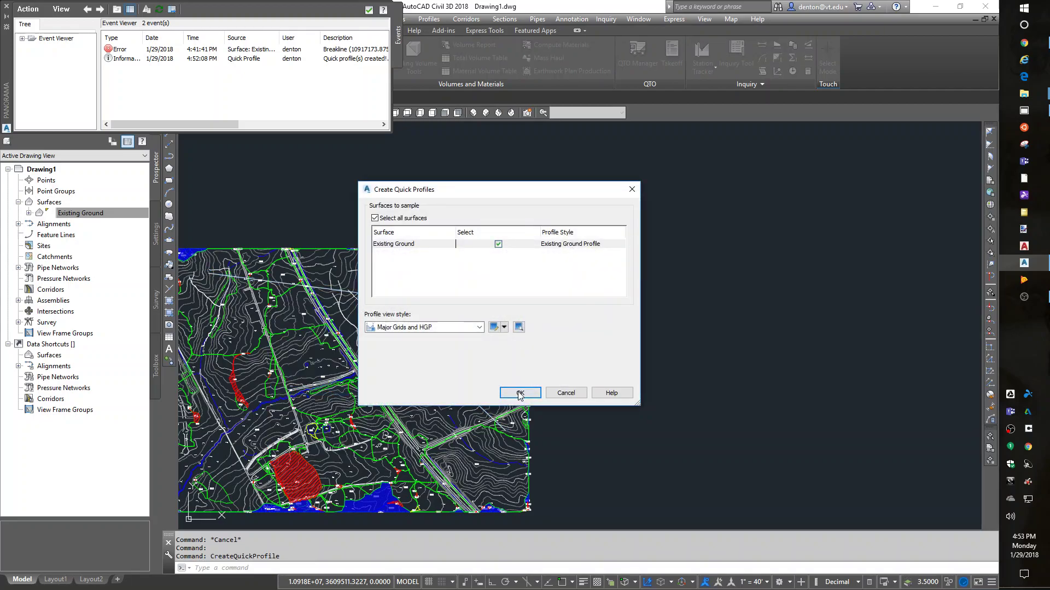
pyautogui.click(519, 393)
pyautogui.click(616, 243)
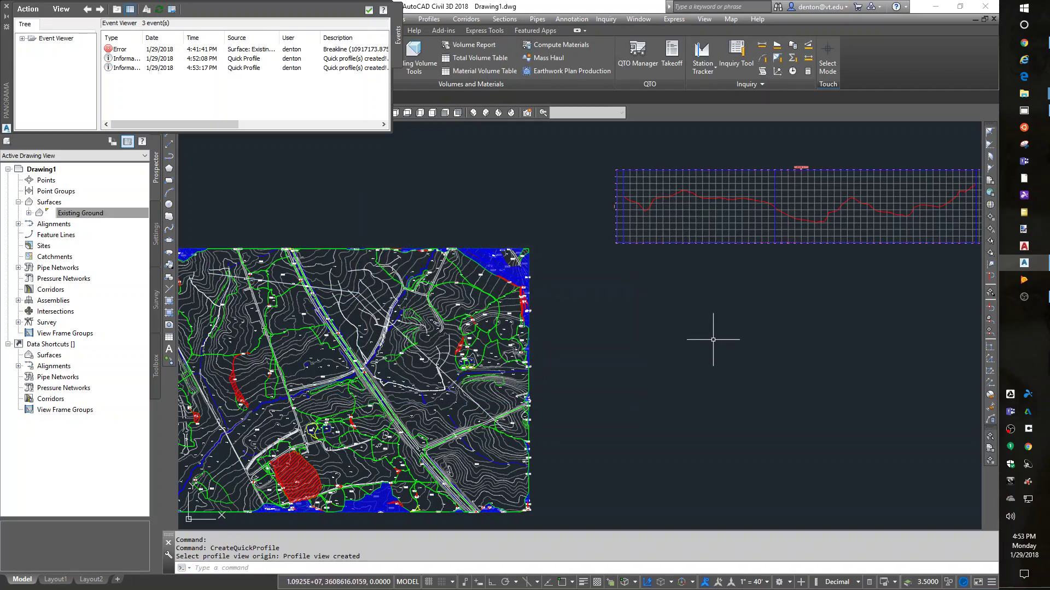
# Step: Explode the profile view grid and red ground profile line, then centre the view on them
pyautogui.write('x')
pyautogui.press('Return')
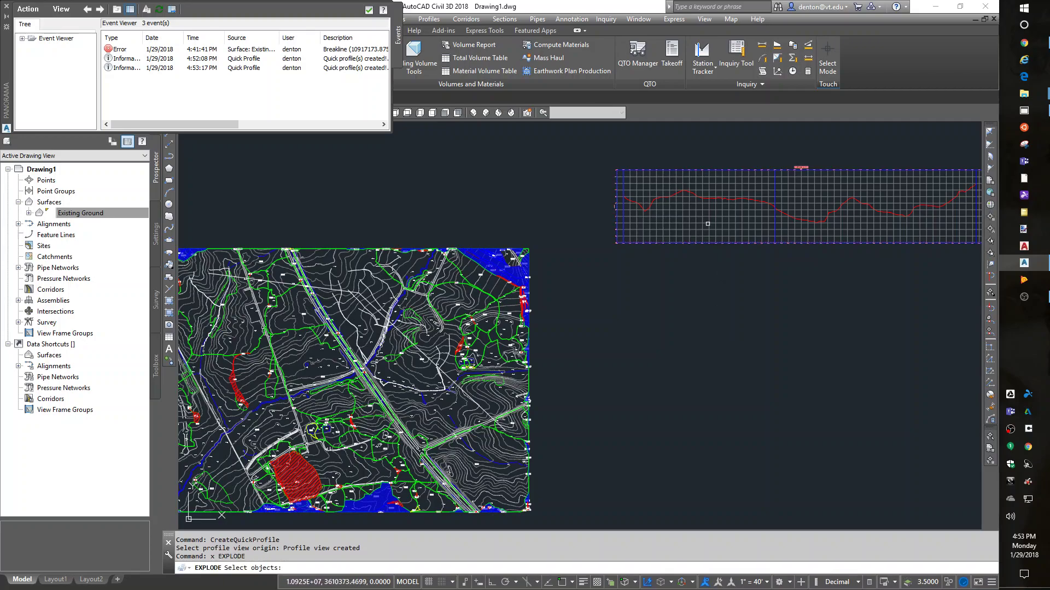
pyautogui.click(707, 223)
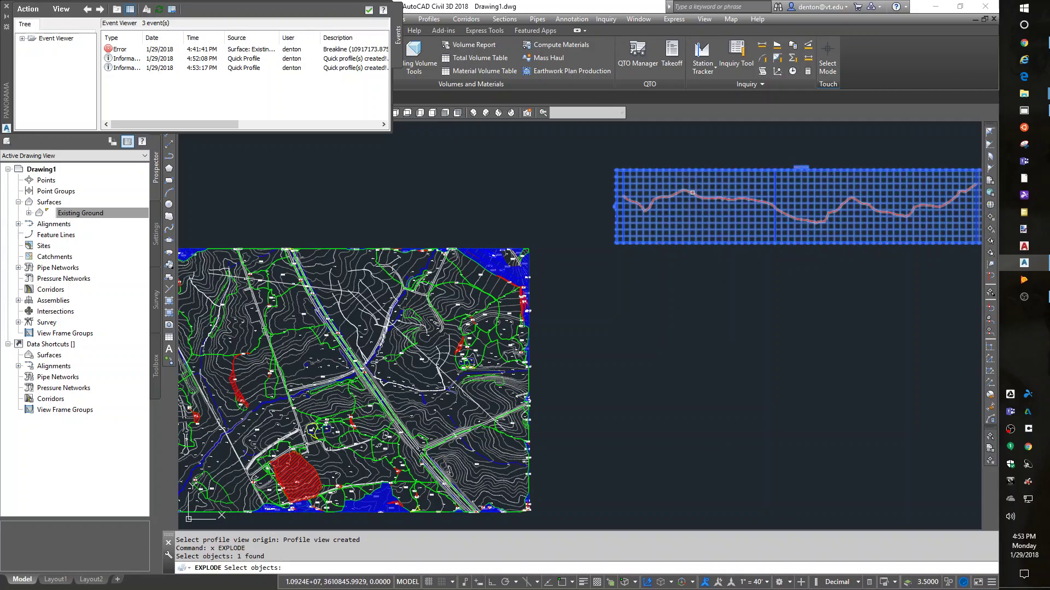
pyautogui.click(692, 192)
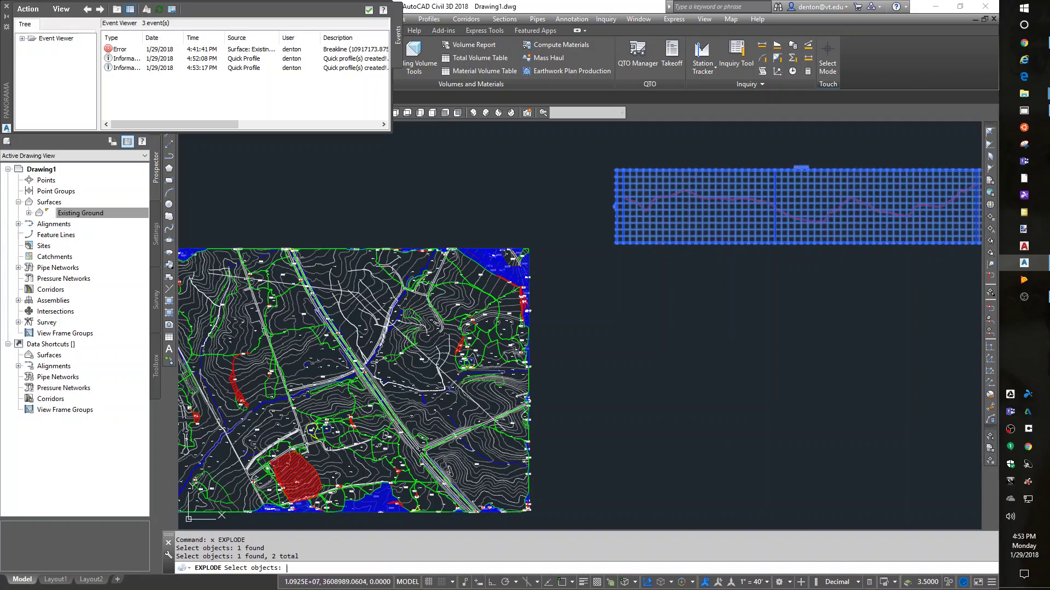
pyautogui.press('Return')
pyautogui.scroll(2, 816, 197)
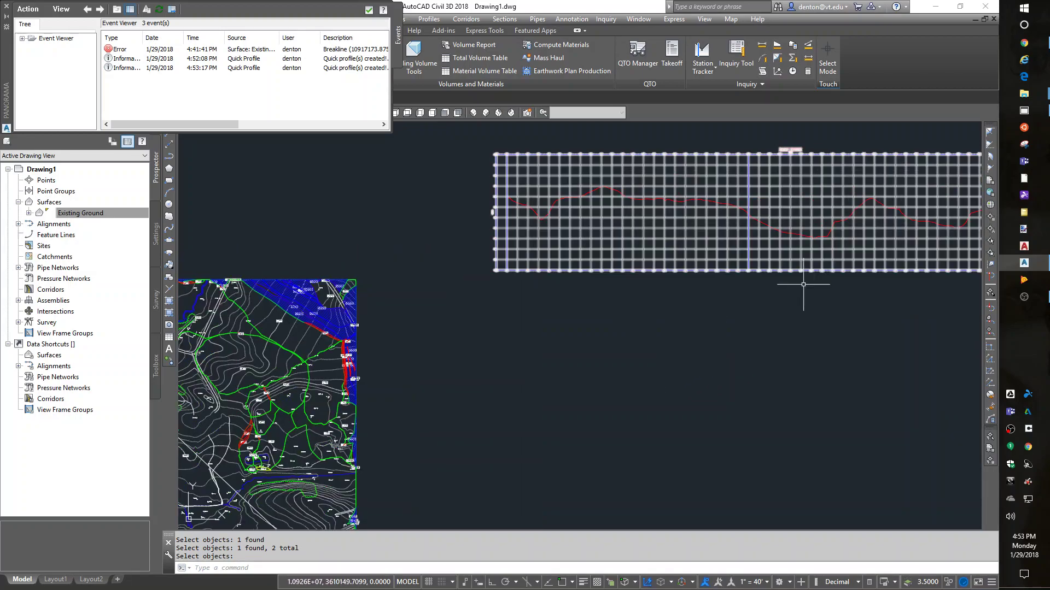
pyautogui.moveTo(803, 285)
pyautogui.mouseDown(button='middle')
pyautogui.moveTo(637, 389)
pyautogui.moveTo(633, 375)
pyautogui.mouseUp(button='middle')
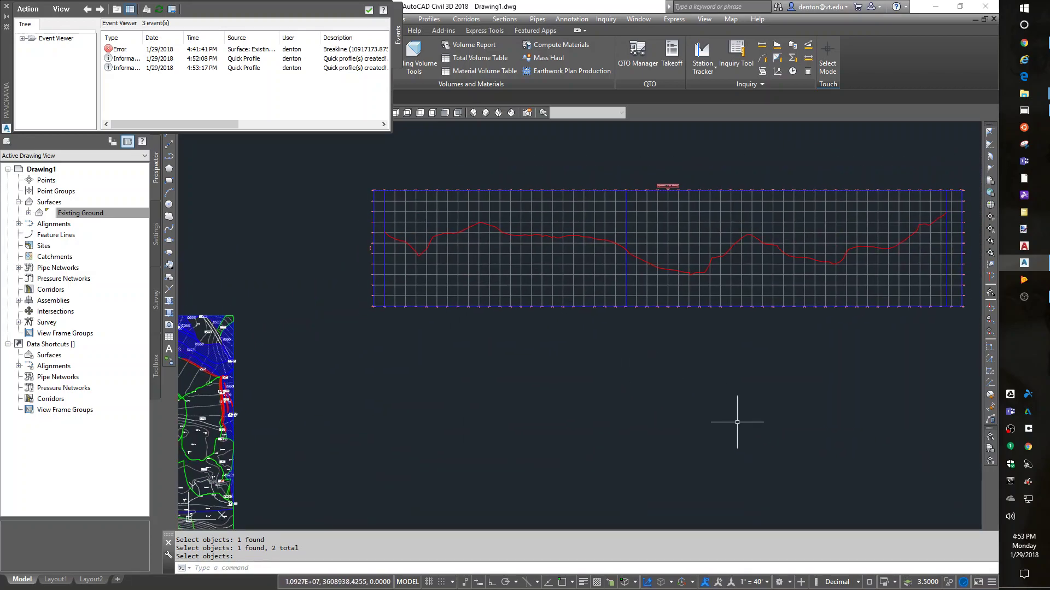